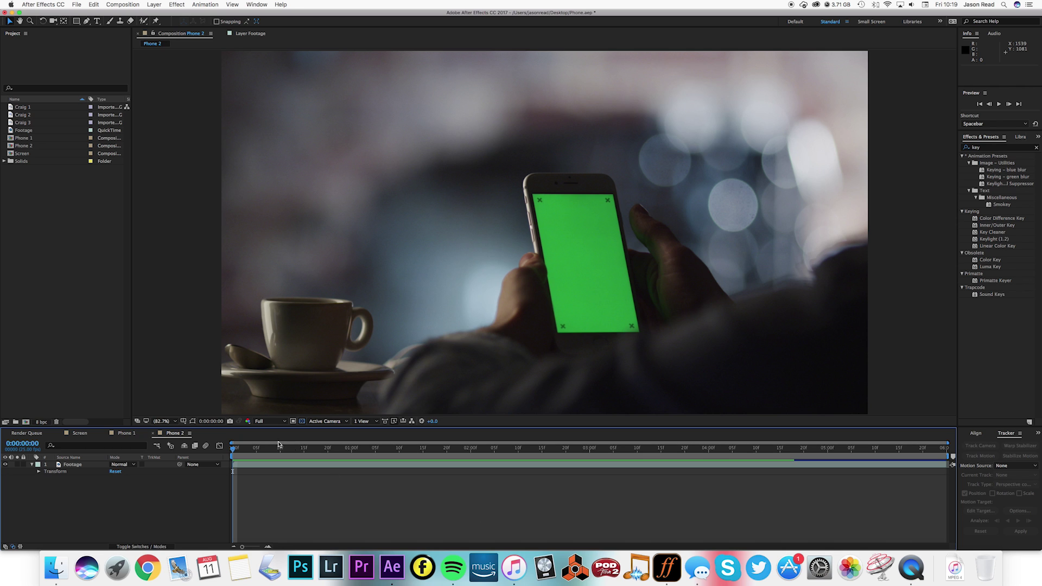
# Step: Preview Phone 2 and the finished Phone 1, then select the Footage layer in Phone 2
pyautogui.press('space')
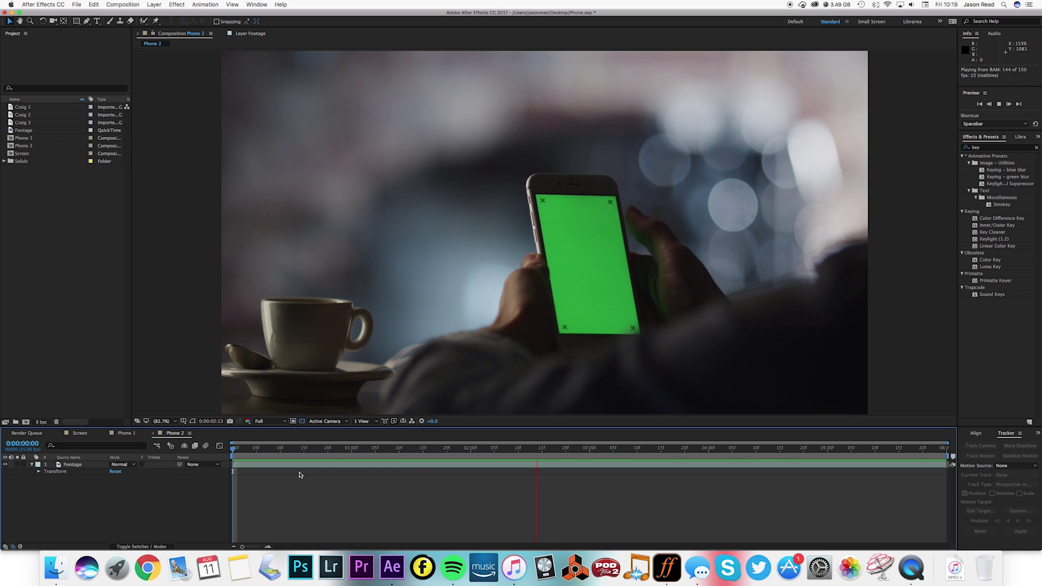
pyautogui.press('space')
pyautogui.click(125, 433)
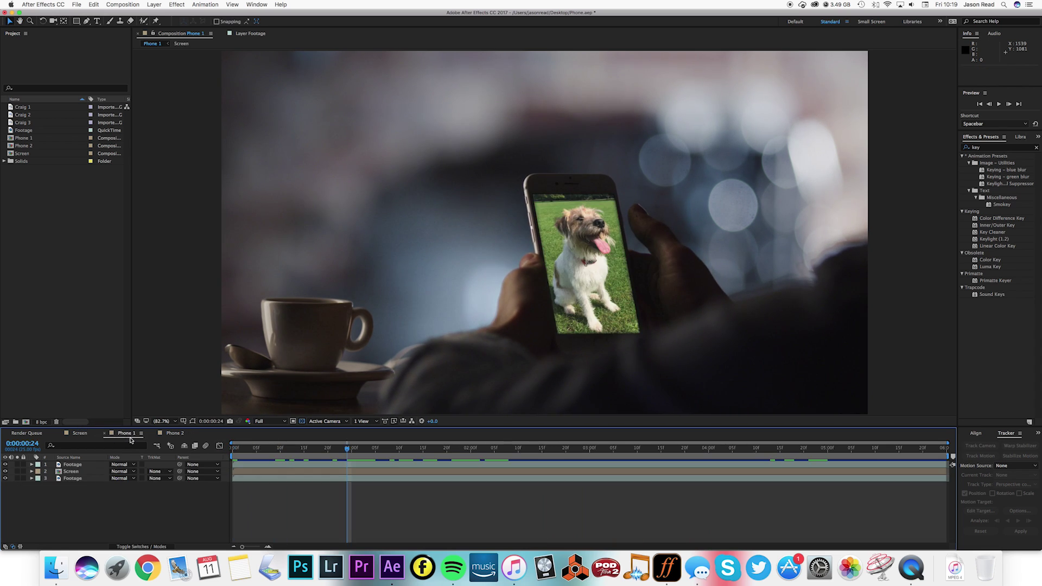
pyautogui.press('space')
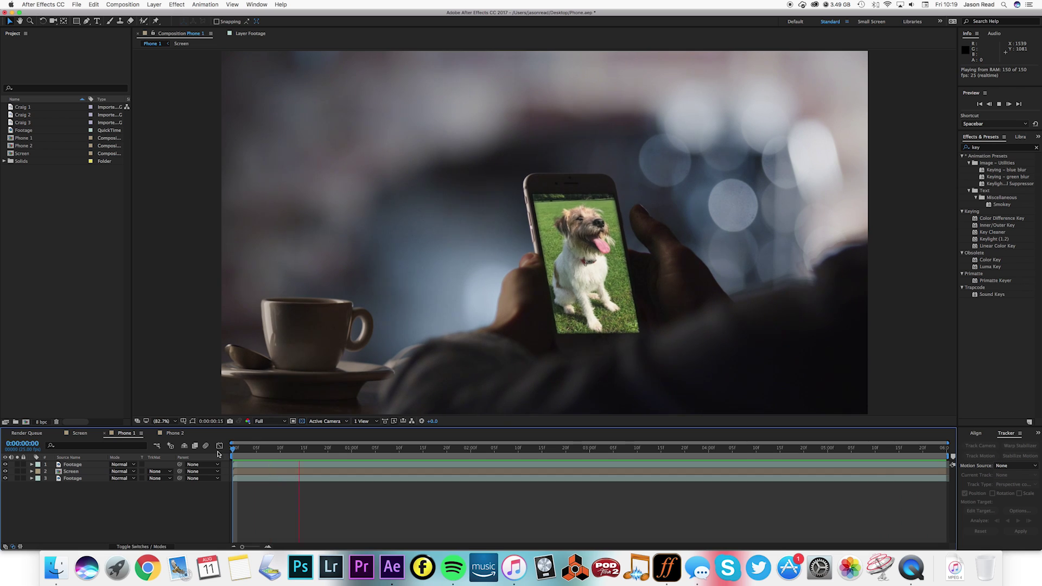
pyautogui.click(172, 434)
pyautogui.click(255, 465)
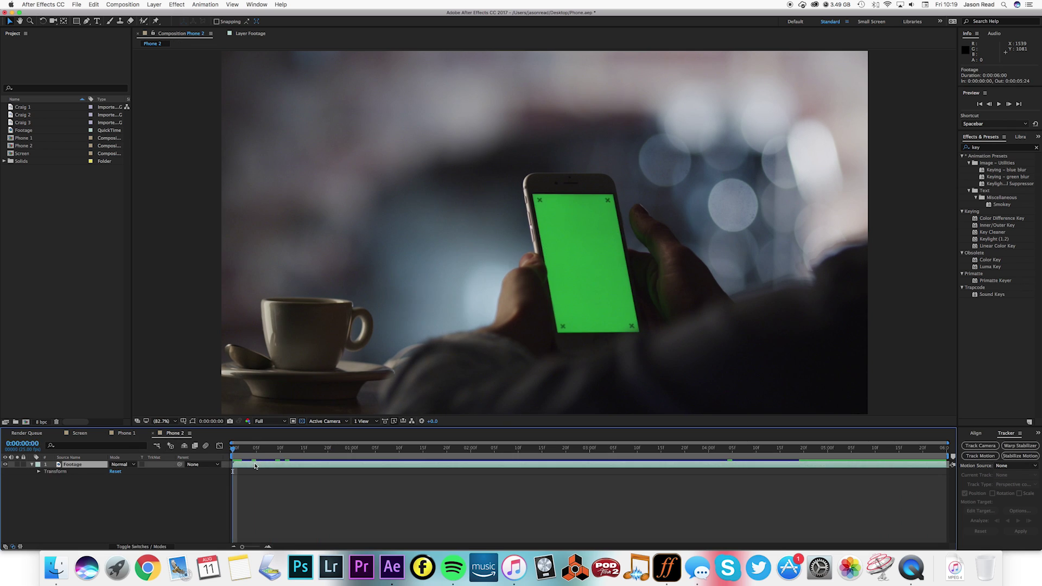
# Step: Create a new 1080×1920 composition named Screen
pyautogui.click(136, 5)
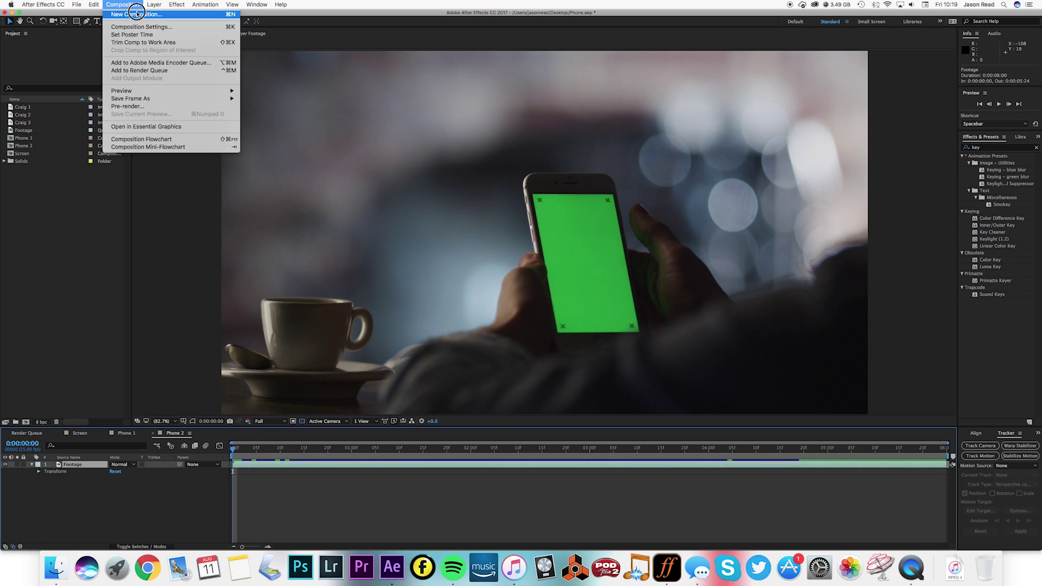
pyautogui.click(136, 16)
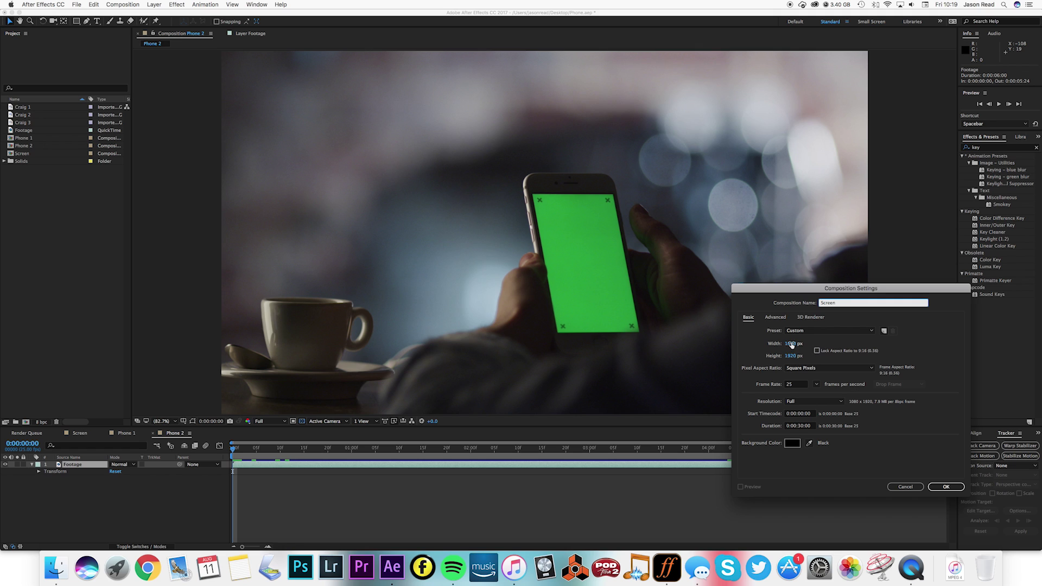
pyautogui.click(948, 488)
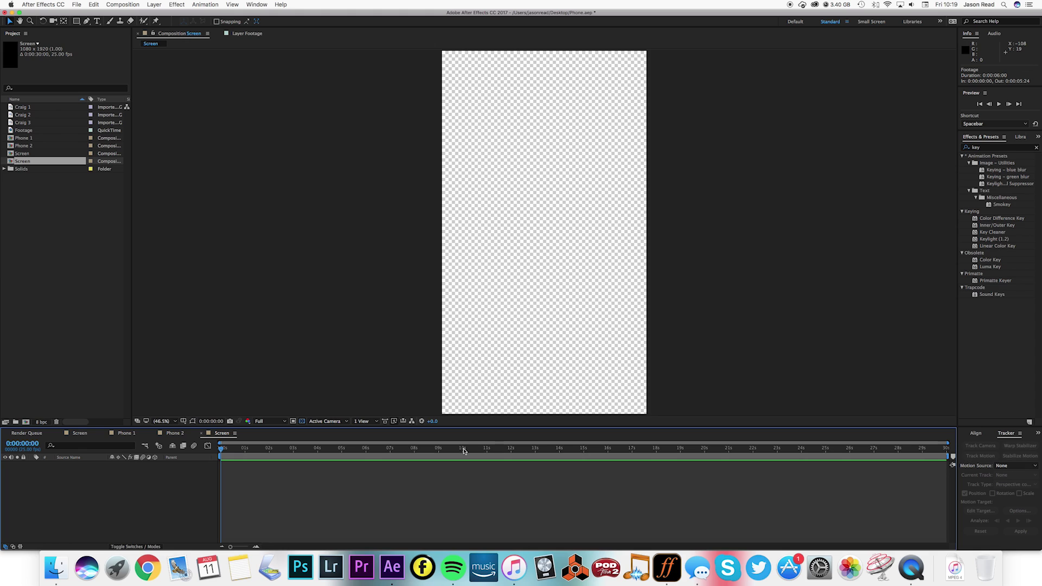
# Step: Add a full-frame deep turquoise solid to Screen, then return to Phone 2
pyautogui.click(155, 5)
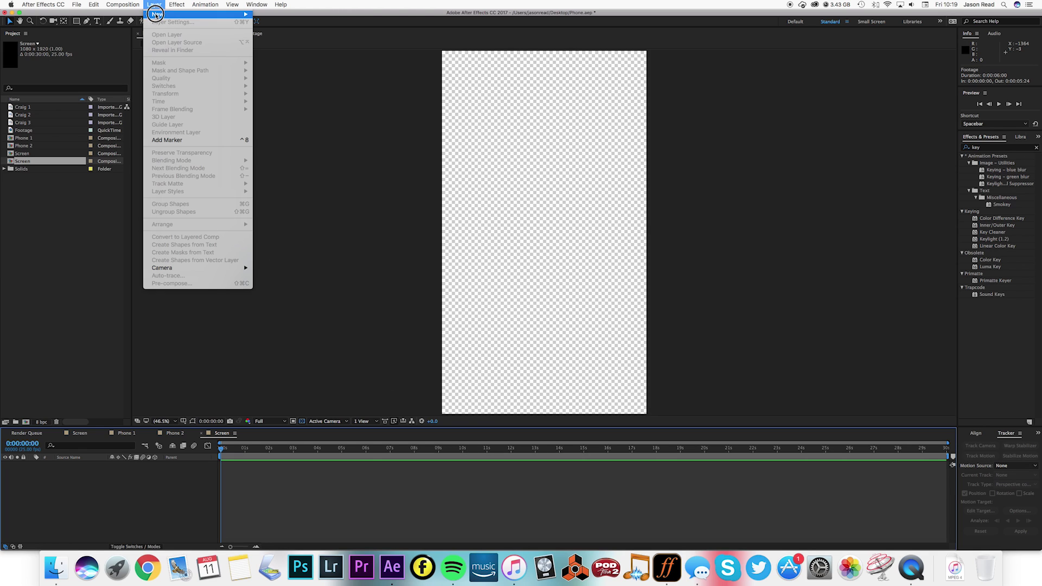
pyautogui.moveTo(162, 15)
pyautogui.click(277, 23)
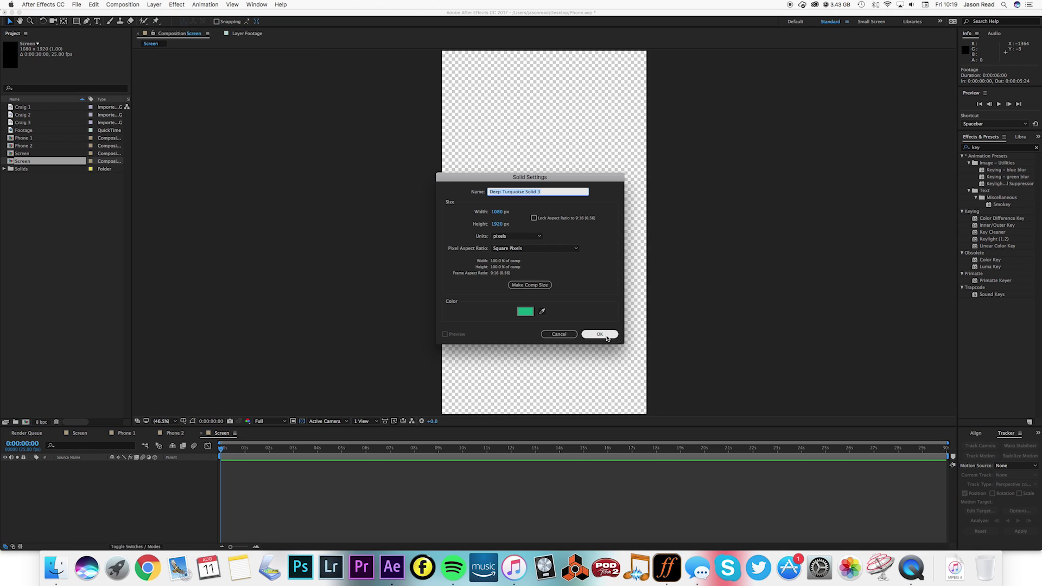
pyautogui.click(603, 335)
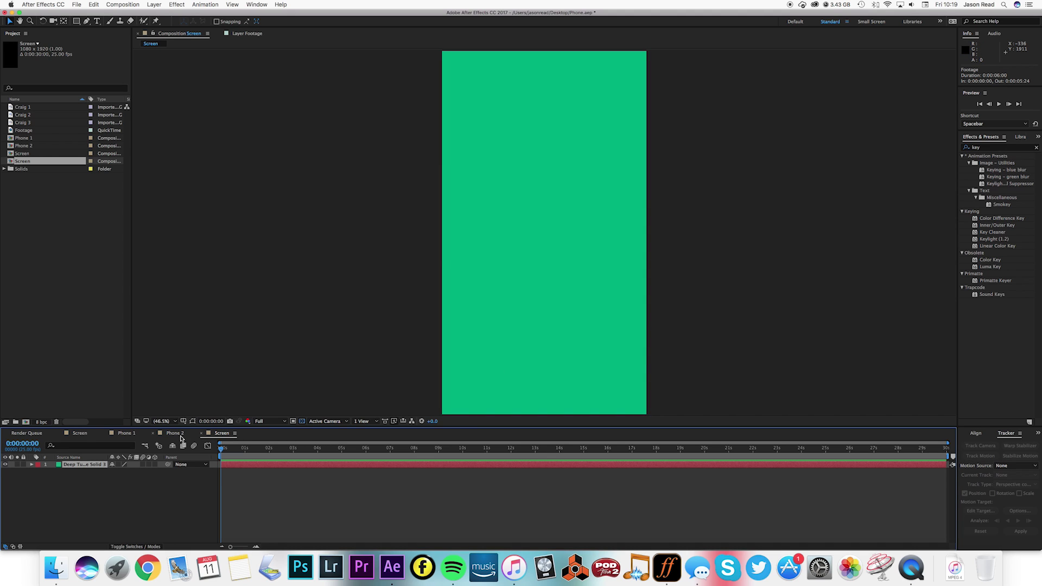
pyautogui.click(175, 433)
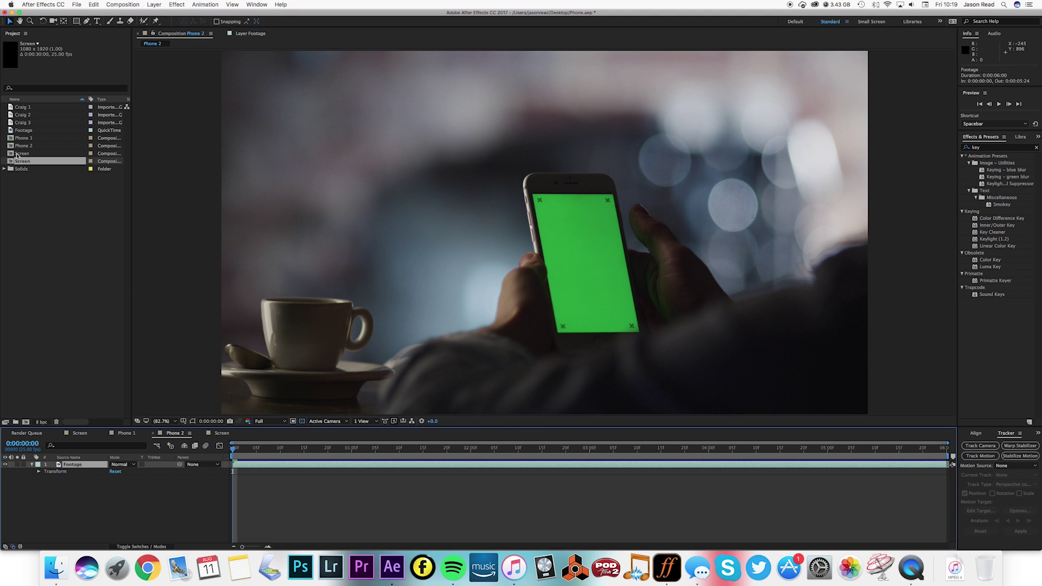
# Step: Place the Screen comp above Footage in Phone 2 and attach Track Motion to Footage
pyautogui.moveTo(13, 156); pyautogui.dragTo(71, 465)
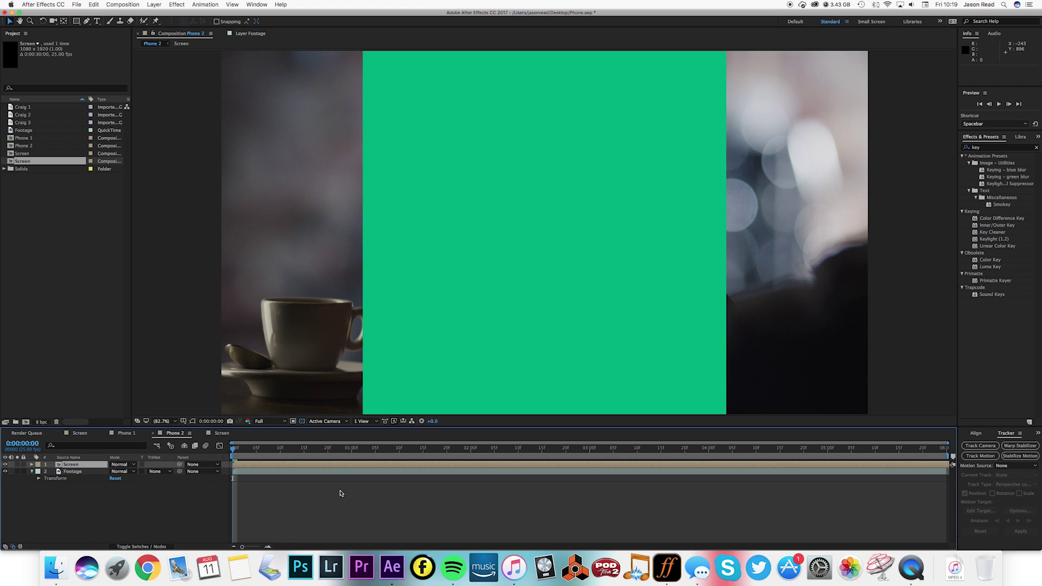
pyautogui.click(340, 473)
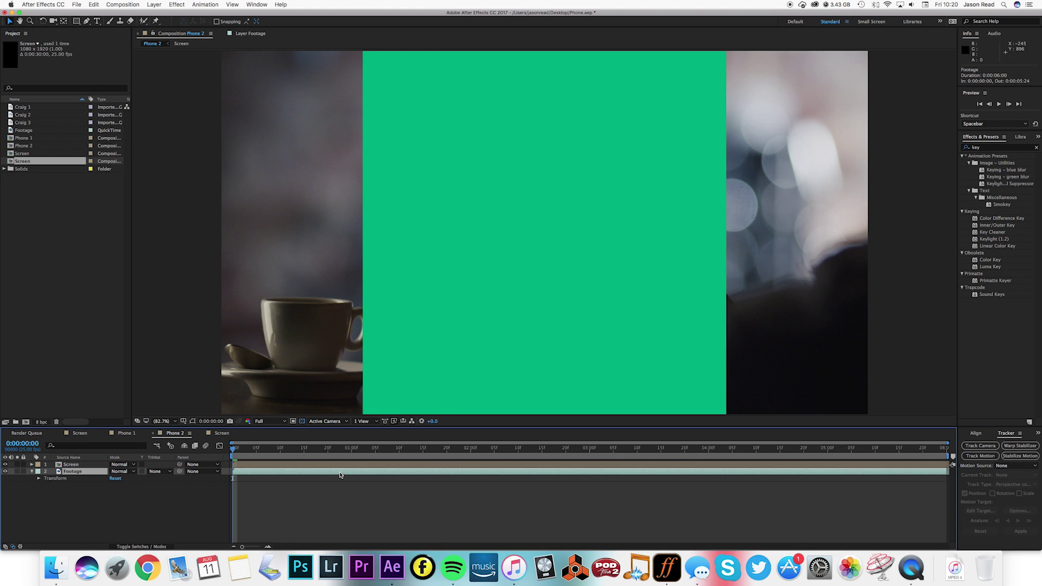
pyautogui.rightClick(340, 475)
pyautogui.moveTo(342, 476)
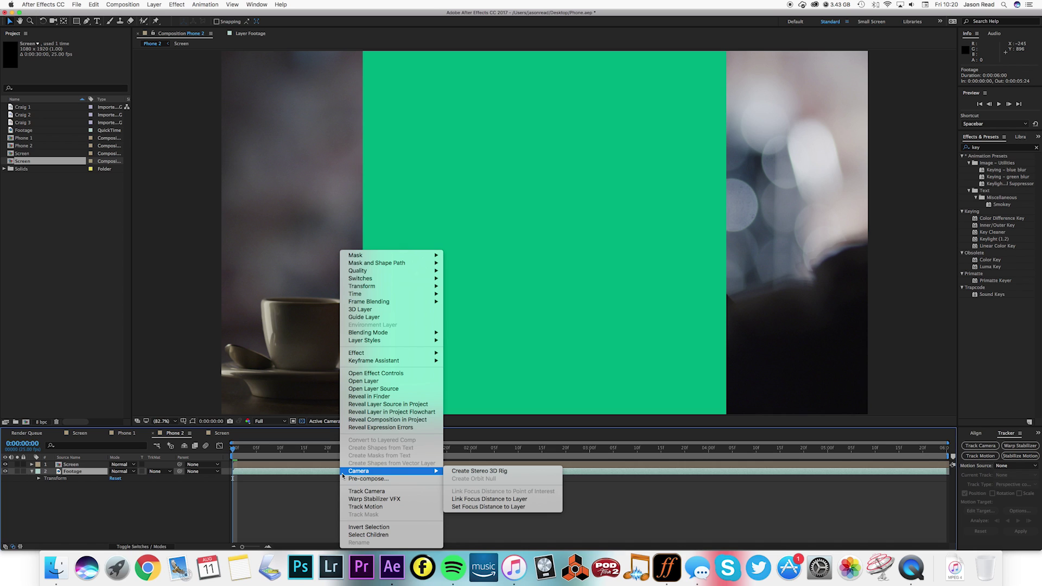
pyautogui.click(407, 508)
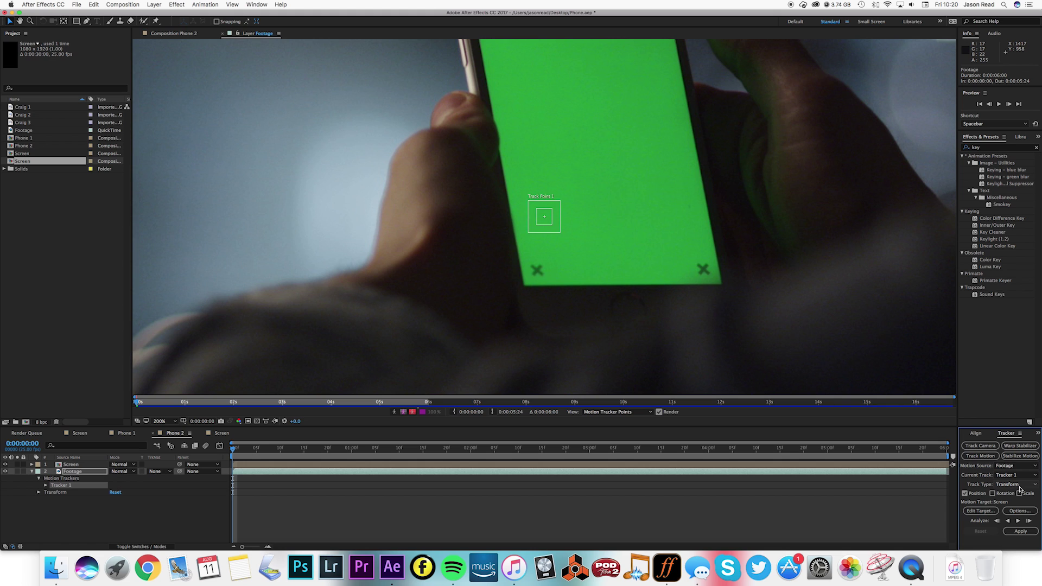
# Step: Switch the tracker to Perspective corner pin and roughly move Track Points 3 and 4 down
pyautogui.click(1020, 487)
pyautogui.click(984, 520)
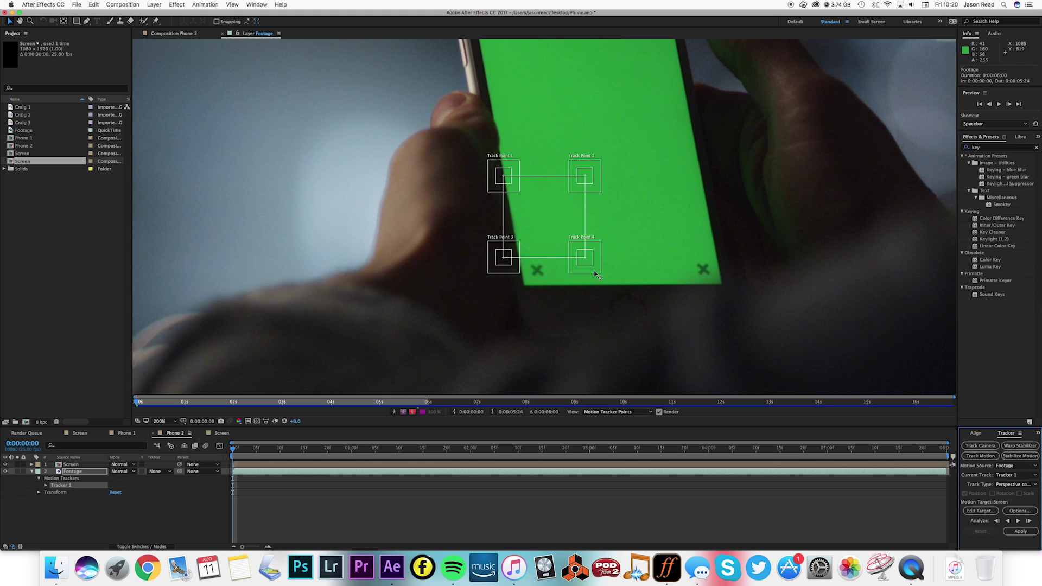
pyautogui.moveTo(597, 273); pyautogui.dragTo(716, 283)
pyautogui.moveTo(505, 261); pyautogui.dragTo(547, 284)
# Step: Pin Track Points 1 and 2 to the screen's top-left and top-right corner markers
pyautogui.moveTo(610, 233); pyautogui.dragTo(660, 109)
pyautogui.press('v')
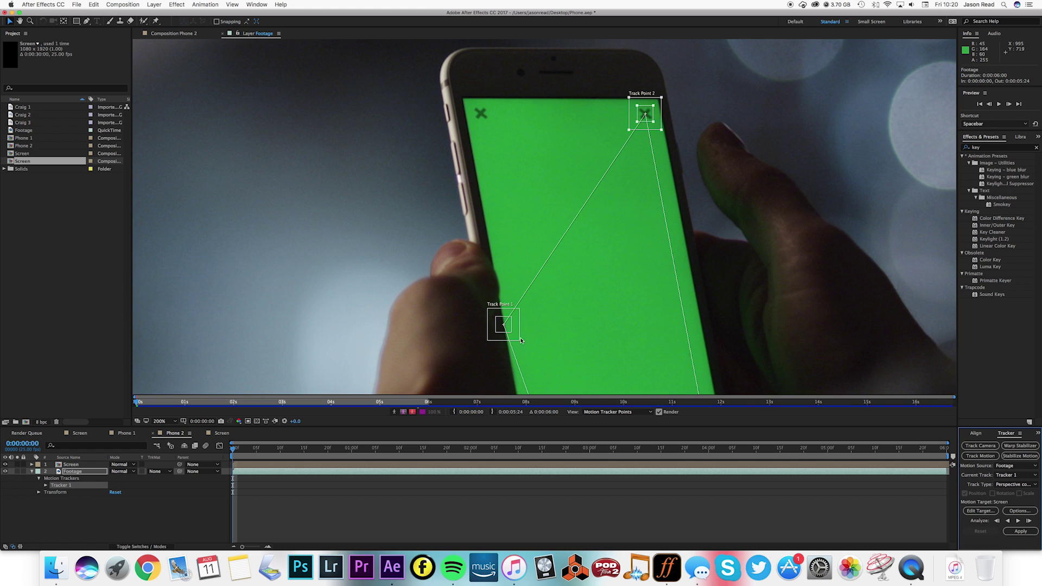
pyautogui.moveTo(519, 340)
pyautogui.mouseDown()
pyautogui.moveTo(515, 179)
pyautogui.moveTo(494, 130)
pyautogui.mouseUp()
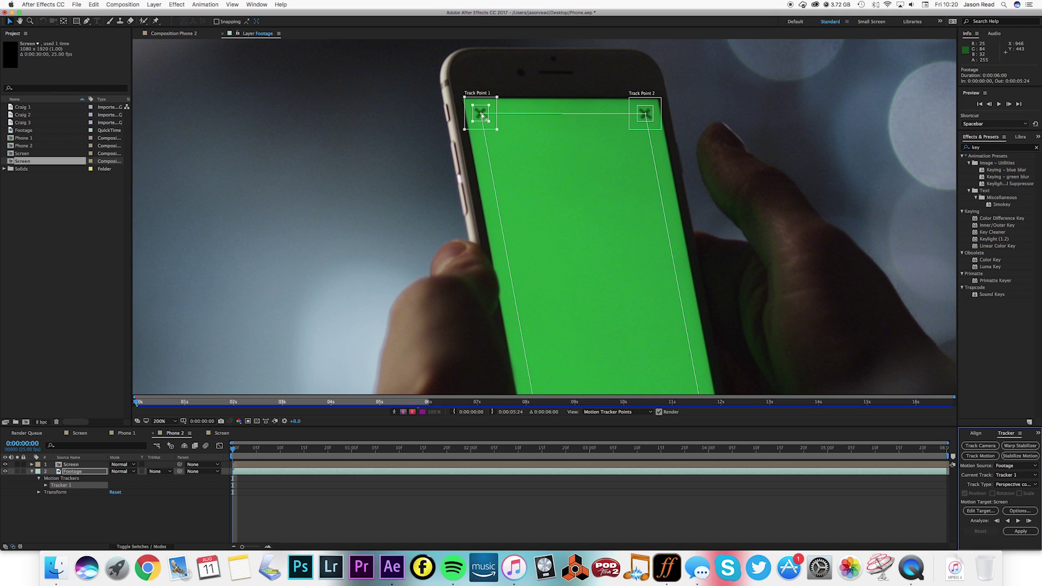
pyautogui.moveTo(482, 116); pyautogui.dragTo(463, 99)
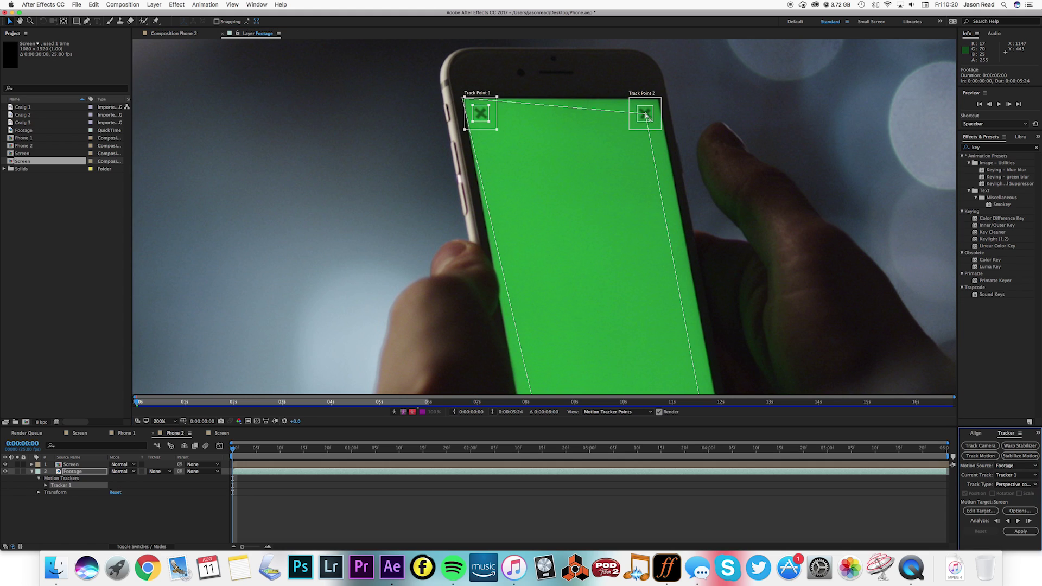
pyautogui.moveTo(646, 115); pyautogui.dragTo(661, 99)
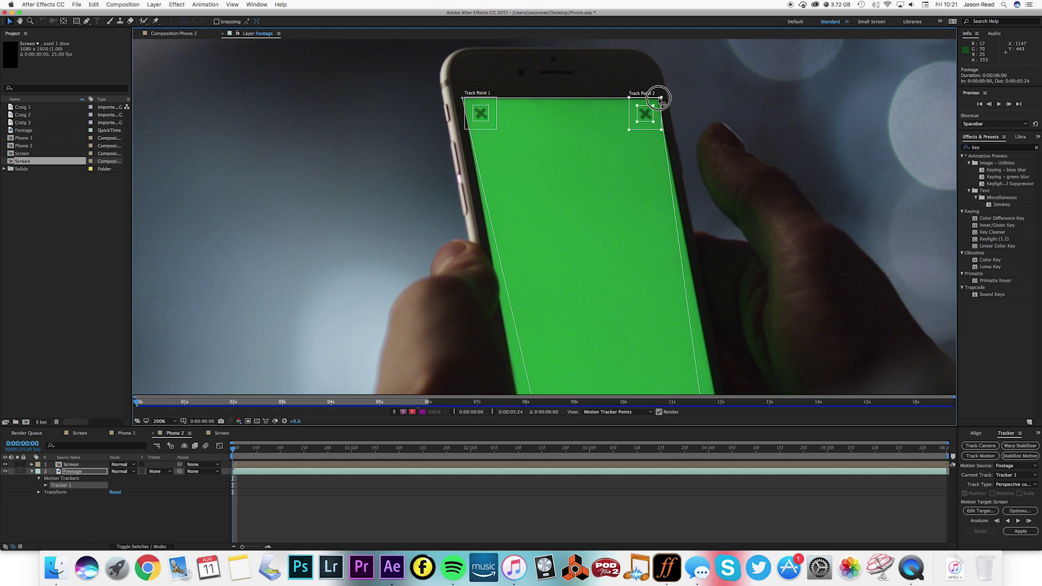
pyautogui.moveTo(661, 99); pyautogui.dragTo(662, 100)
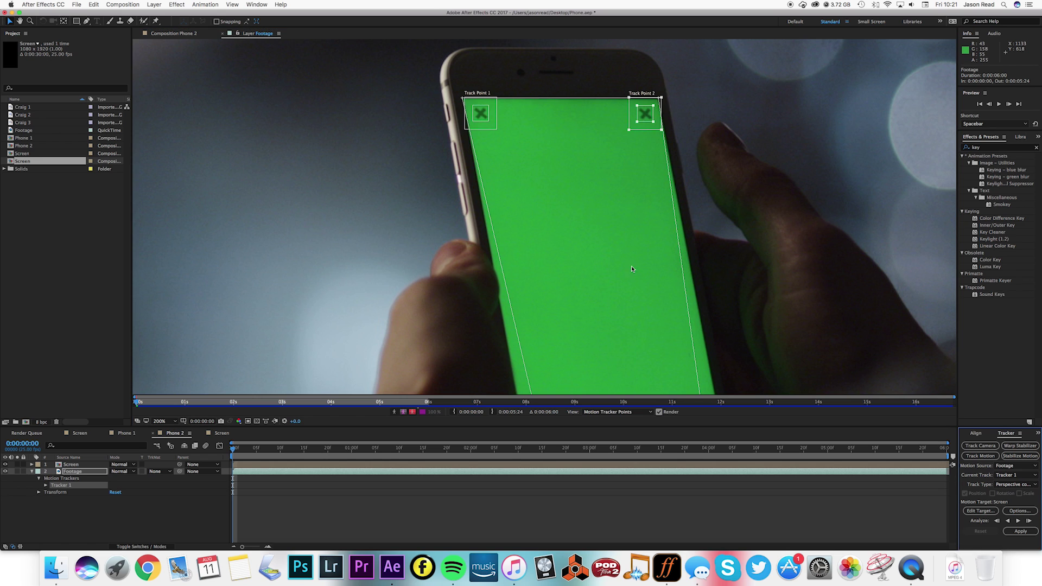
# Step: Pin Track Points 3 and 4 to the screen's bottom-left and bottom-right markers
pyautogui.moveTo(628, 323); pyautogui.dragTo(620, 178)
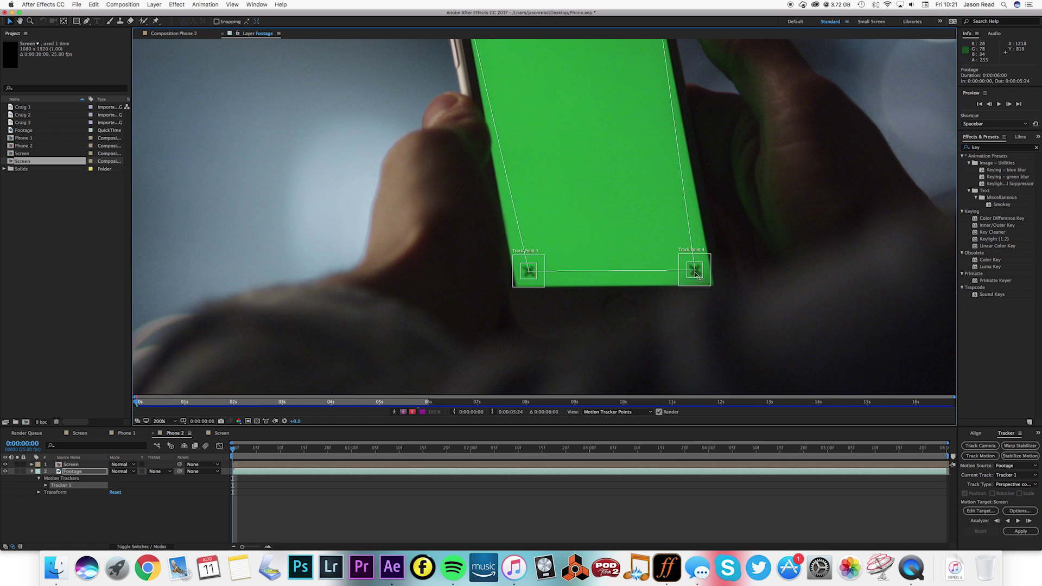
pyautogui.moveTo(695, 270); pyautogui.dragTo(715, 287)
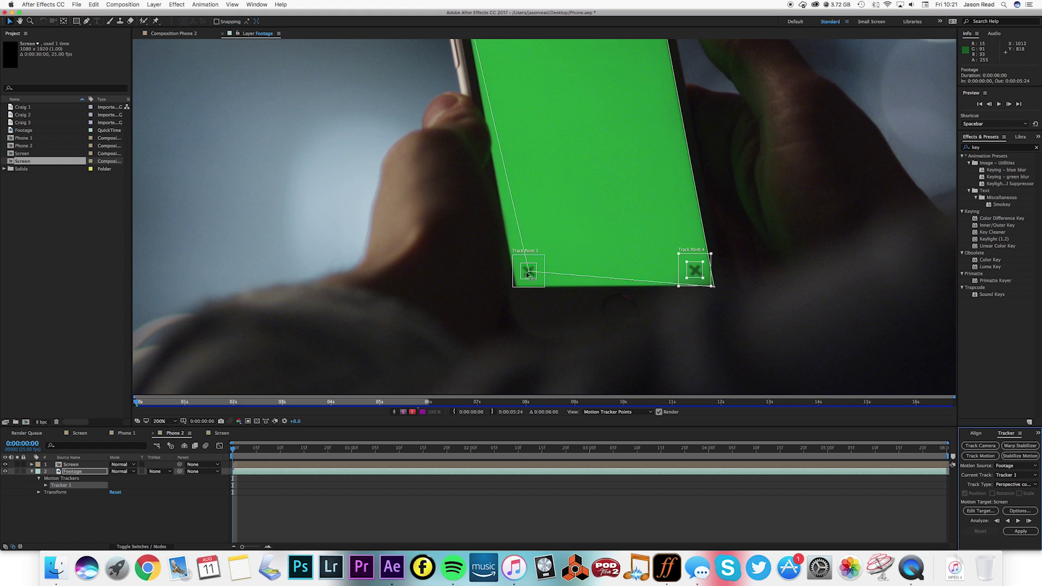
pyautogui.moveTo(531, 273); pyautogui.dragTo(514, 288)
pyautogui.moveTo(715, 291); pyautogui.dragTo(715, 291)
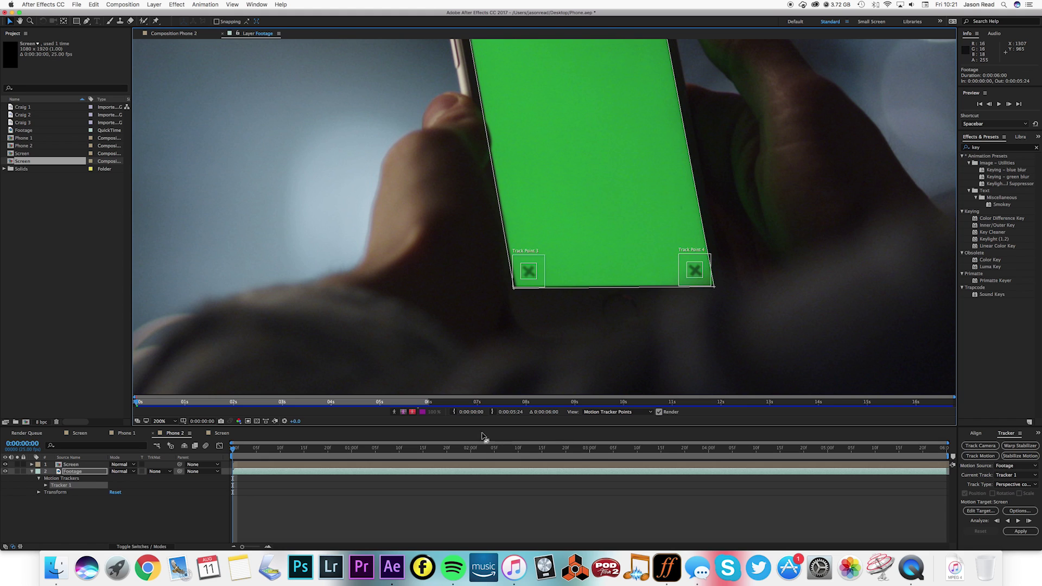
# Step: Fit the Layer viewer to the frame and analyse the four corner points forward through the clip
pyautogui.click(163, 421)
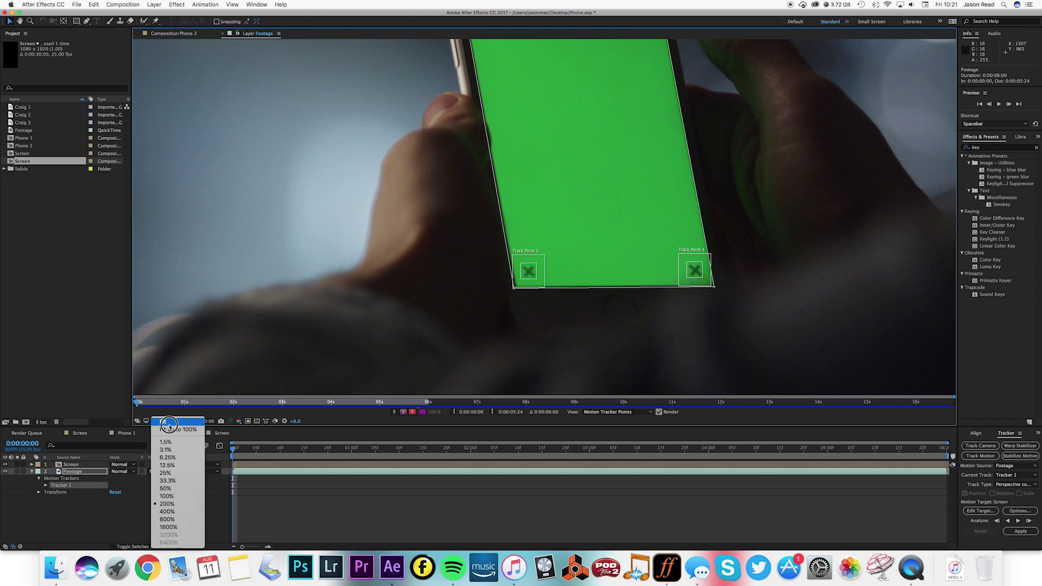
pyautogui.click(171, 425)
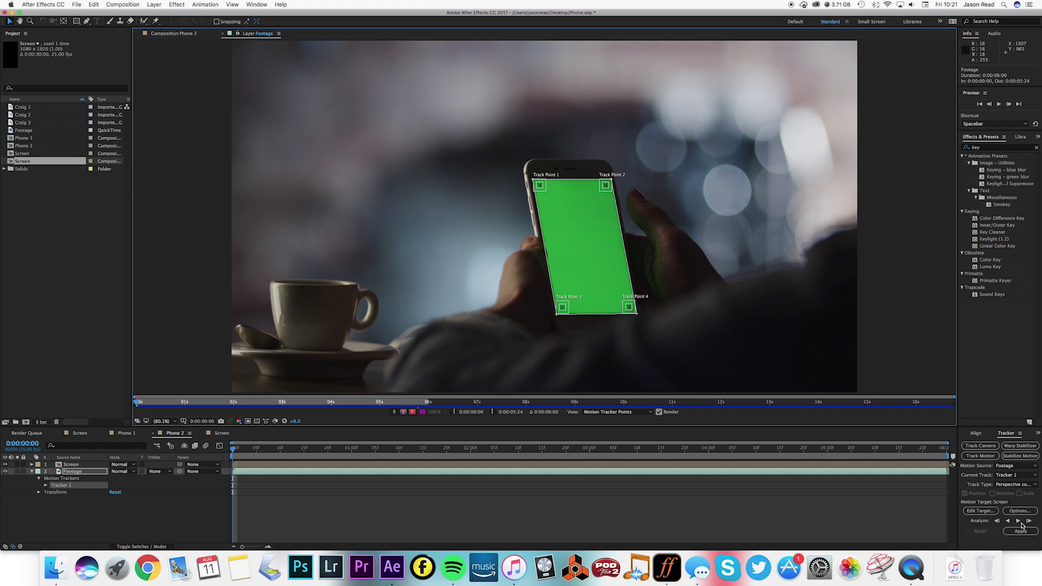
pyautogui.click(1019, 522)
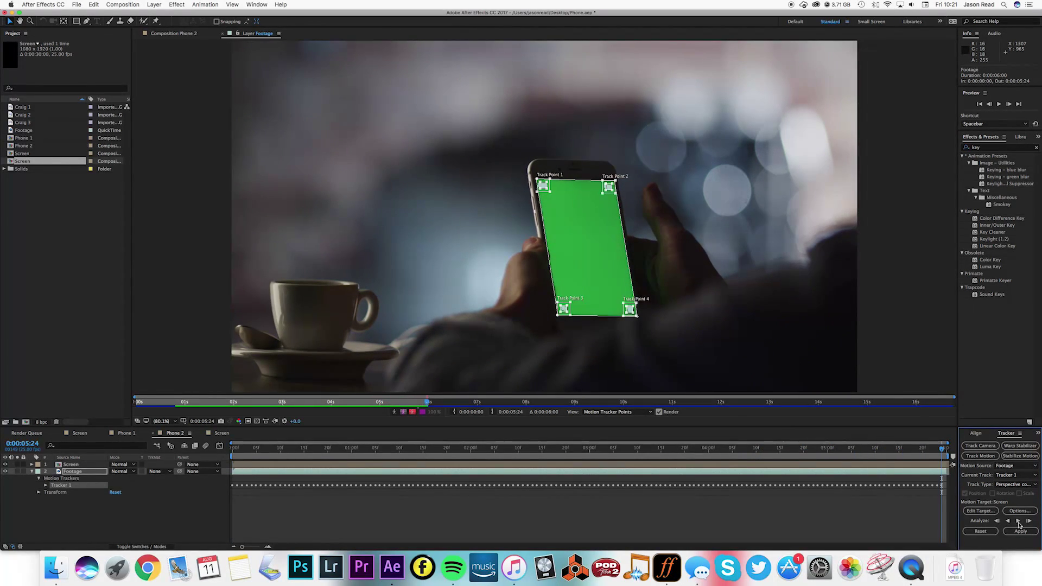
# Step: Apply the tracked corner pin to the Screen layer and preview the result from the start
pyautogui.click(1023, 532)
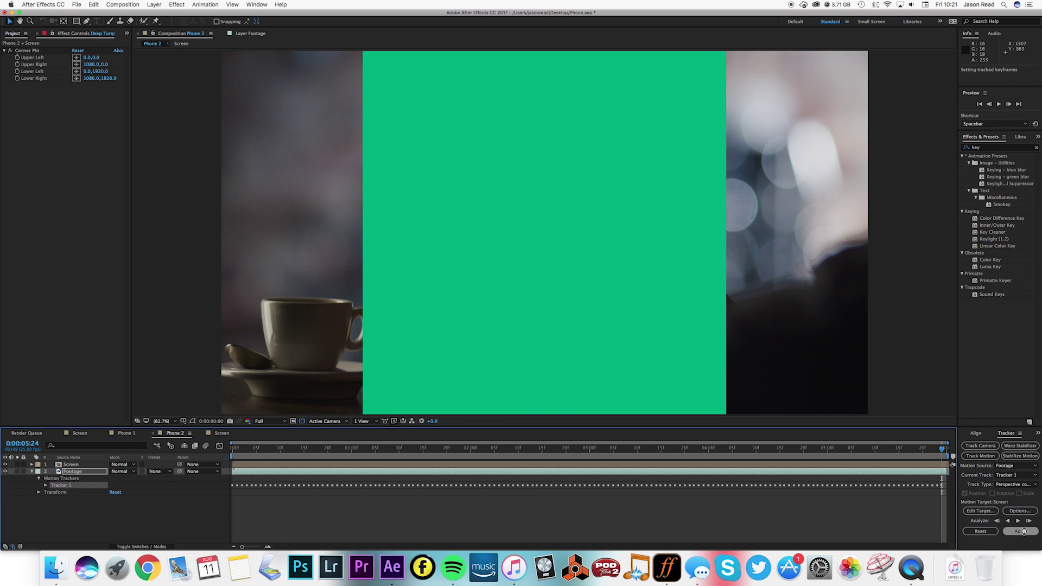
pyautogui.click(234, 450)
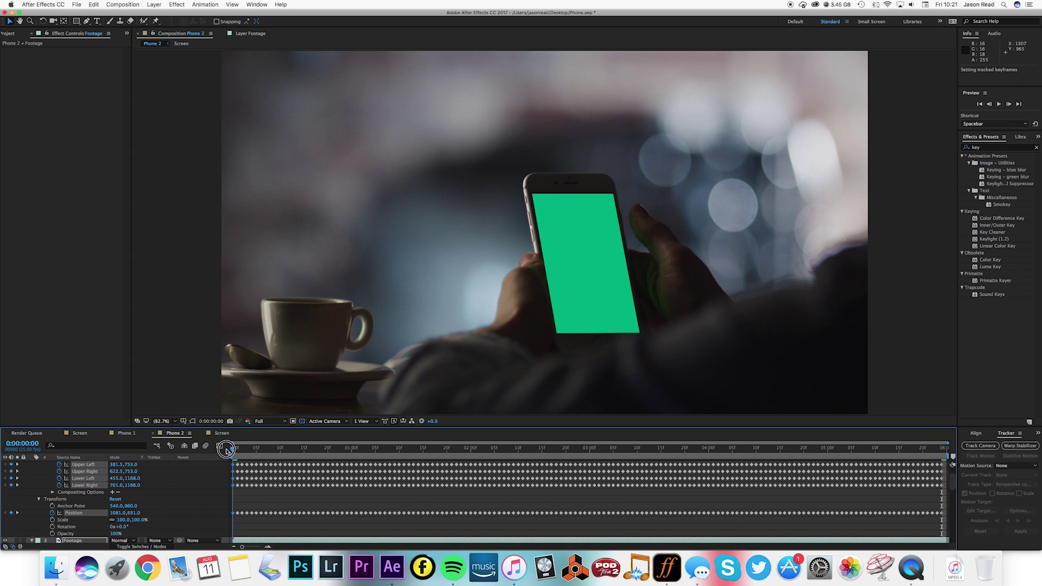
pyautogui.press('space')
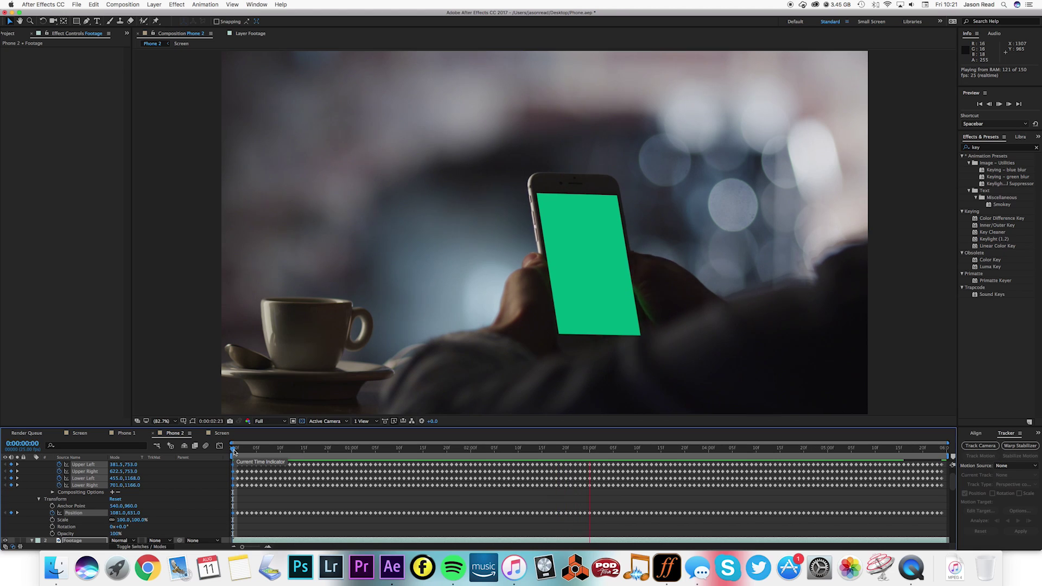
pyautogui.press('space')
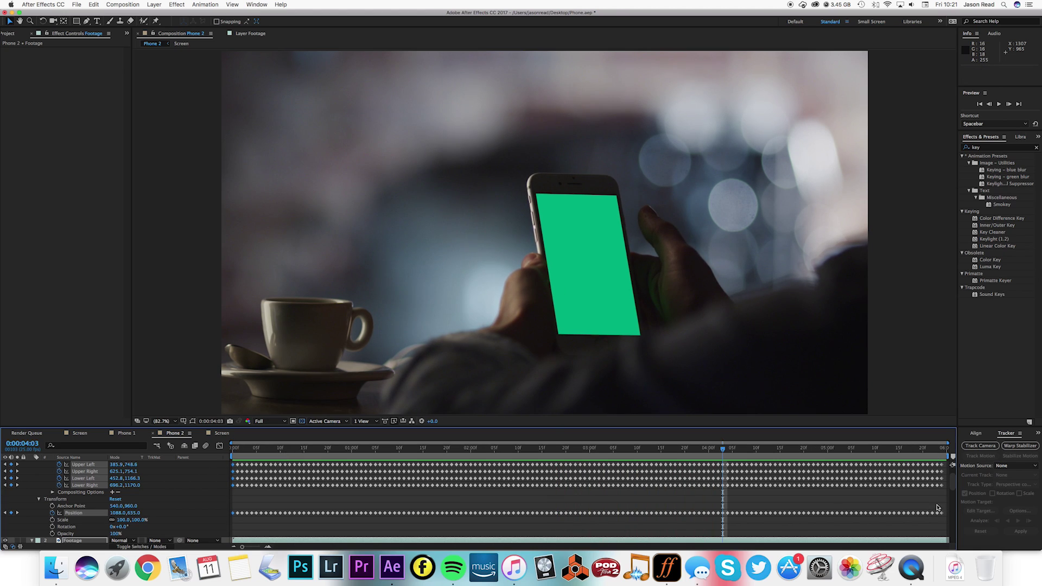
# Step: Collapse and hide the Screen layer, then move the playhead to about 0:00:01:17
pyautogui.scroll(3, 951, 473)
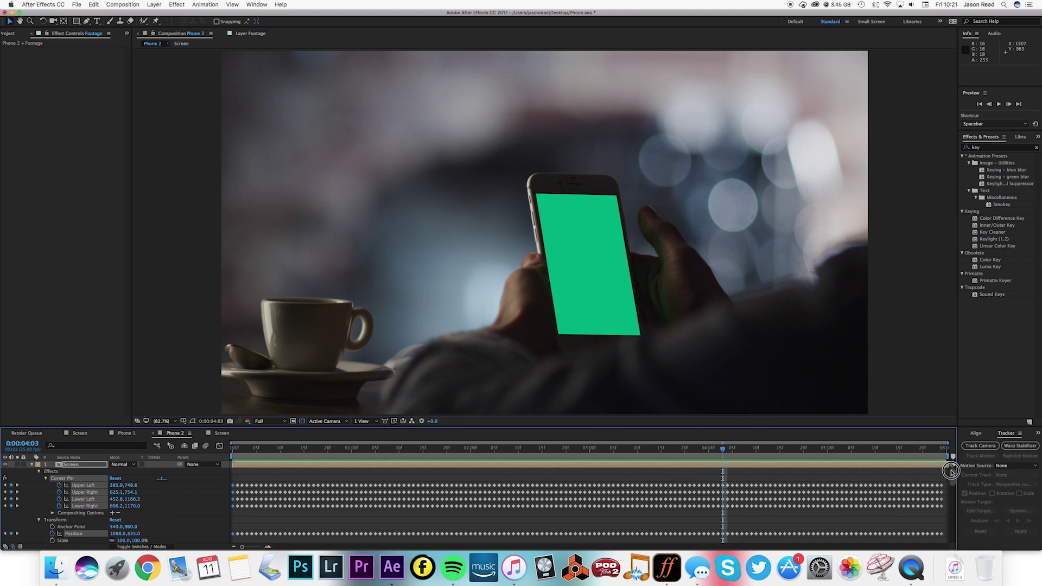
pyautogui.click(33, 465)
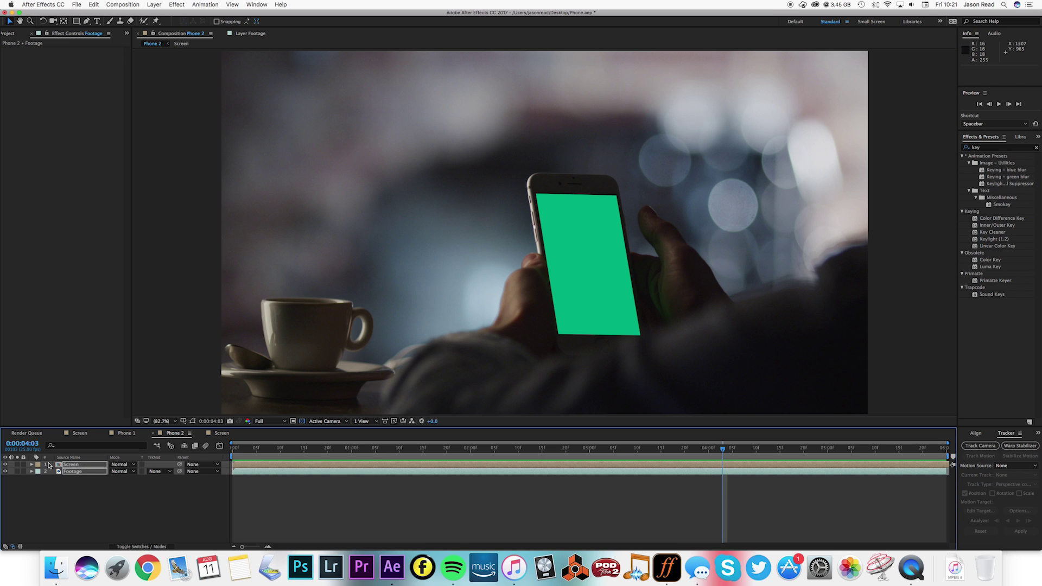
pyautogui.click(294, 499)
pyautogui.click(5, 465)
pyautogui.moveTo(287, 454); pyautogui.dragTo(431, 450)
# Step: Open the Screen composition and add a layer marker at 0:00:01:17 on the solid
pyautogui.click(434, 467)
pyautogui.doubleClick(434, 467)
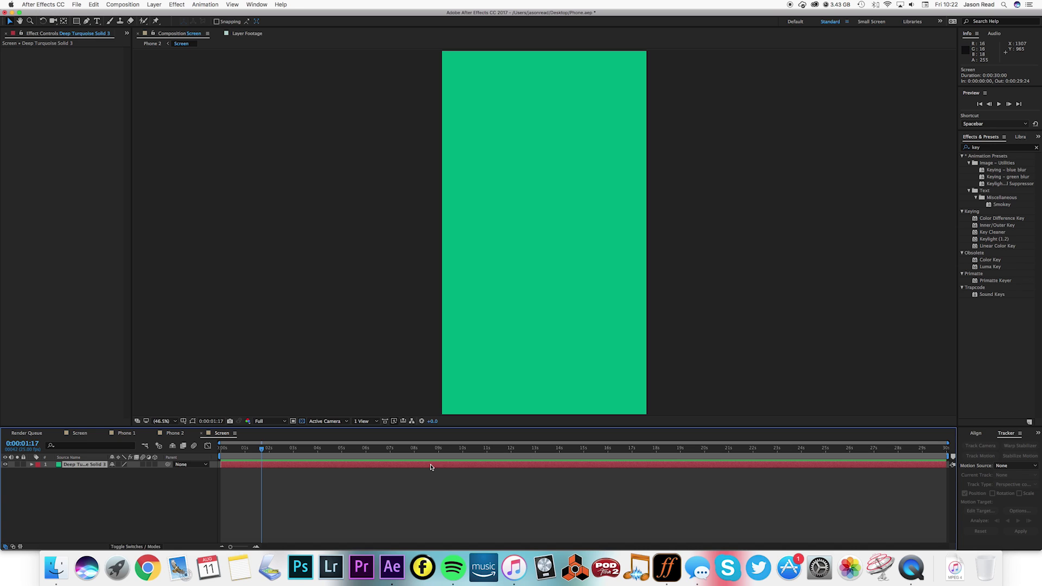
pyautogui.click(155, 5)
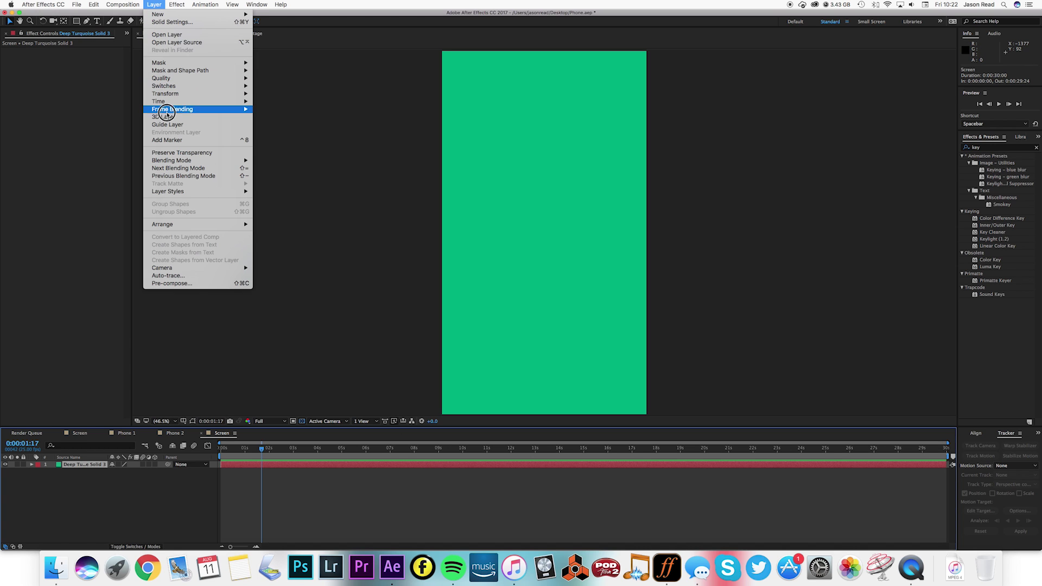
pyautogui.click(163, 139)
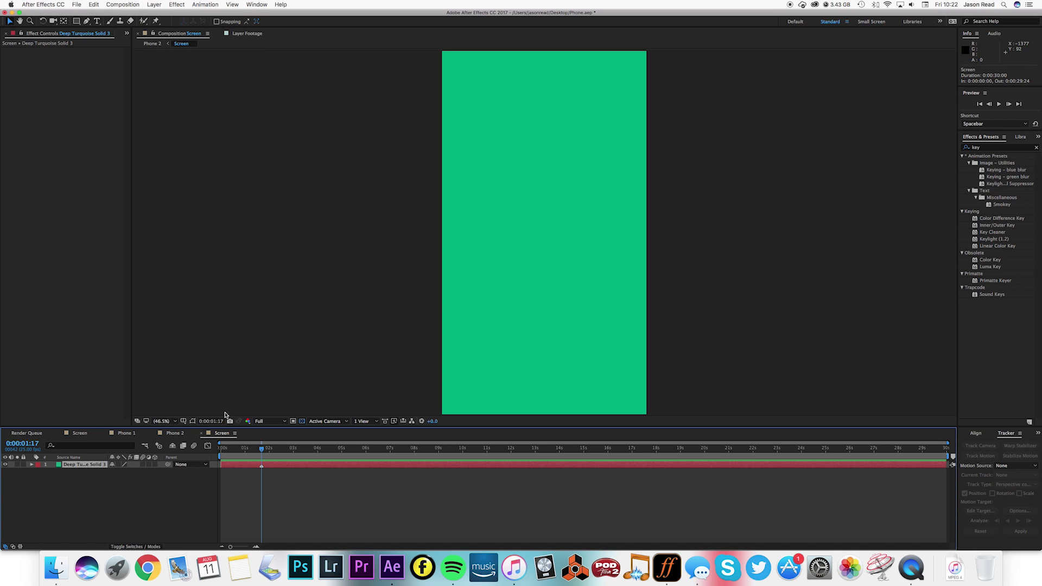
# Step: Find the next tap at 0:00:05:05 in Phone 2 and reopen the Screen composition
pyautogui.click(177, 435)
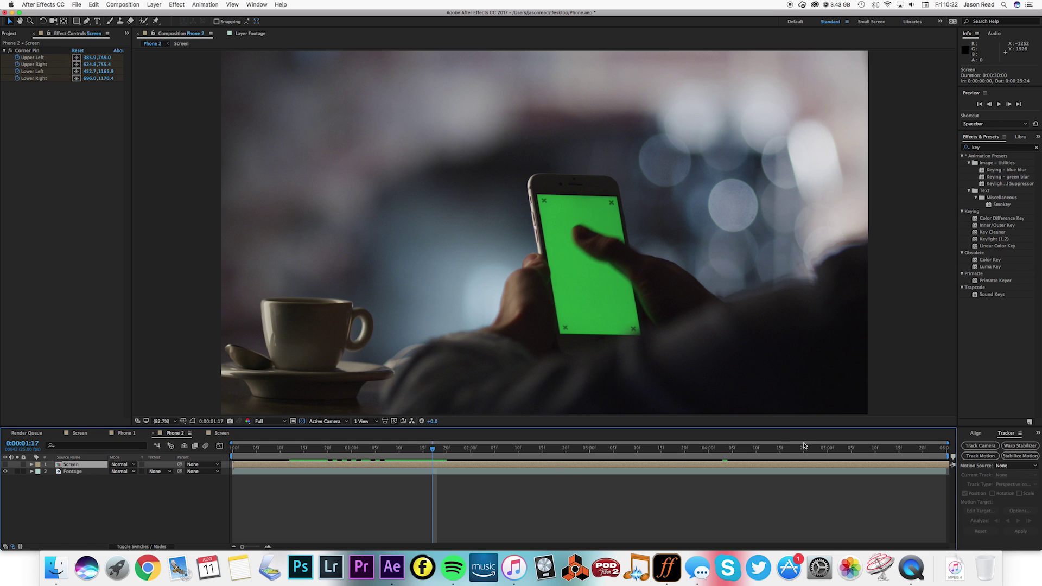
pyautogui.moveTo(741, 449); pyautogui.dragTo(869, 453)
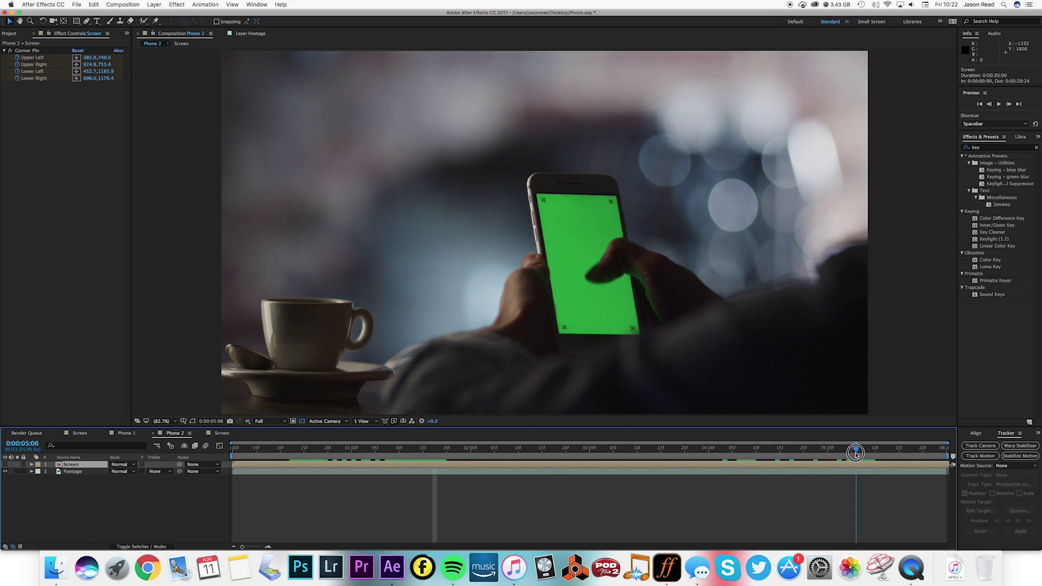
pyautogui.moveTo(856, 453)
pyautogui.mouseDown()
pyautogui.moveTo(839, 454)
pyautogui.moveTo(853, 454)
pyautogui.mouseUp()
pyautogui.doubleClick(849, 466)
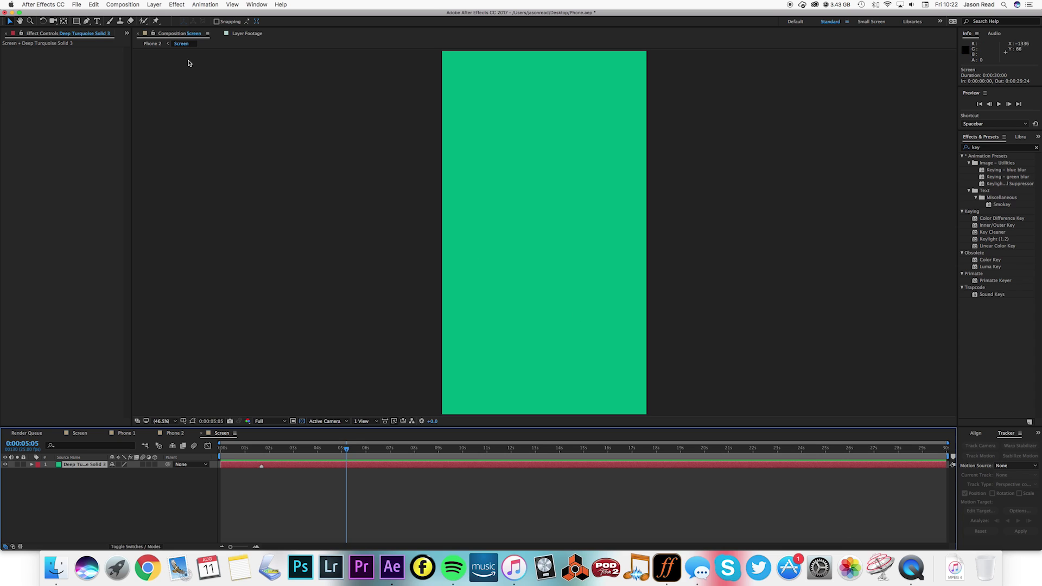
pyautogui.click(155, 4)
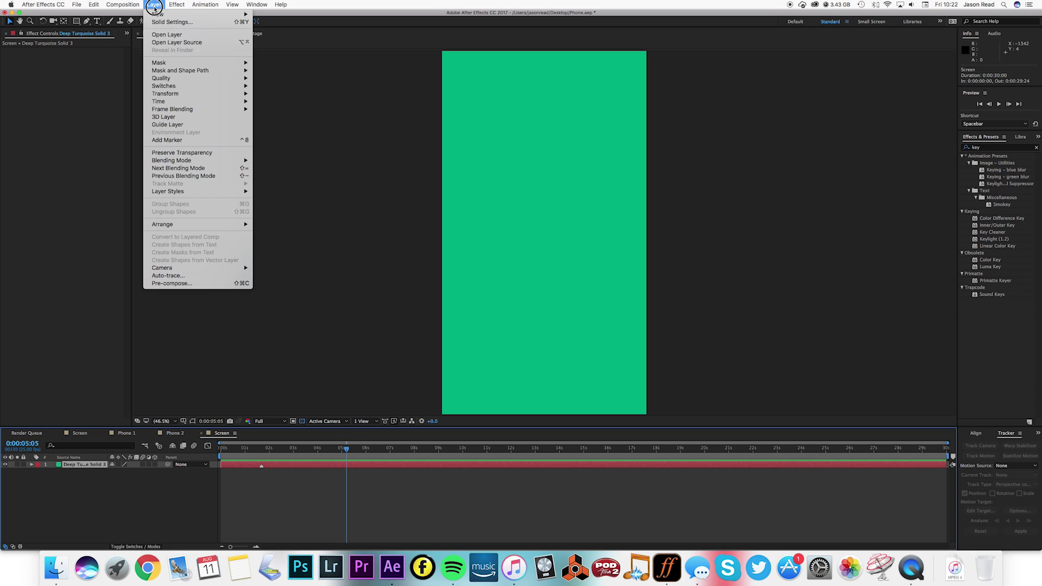
# Step: Add a marker at 0:00:05:05 on the solid and place the Craig 1 photo into Screen
pyautogui.click(176, 140)
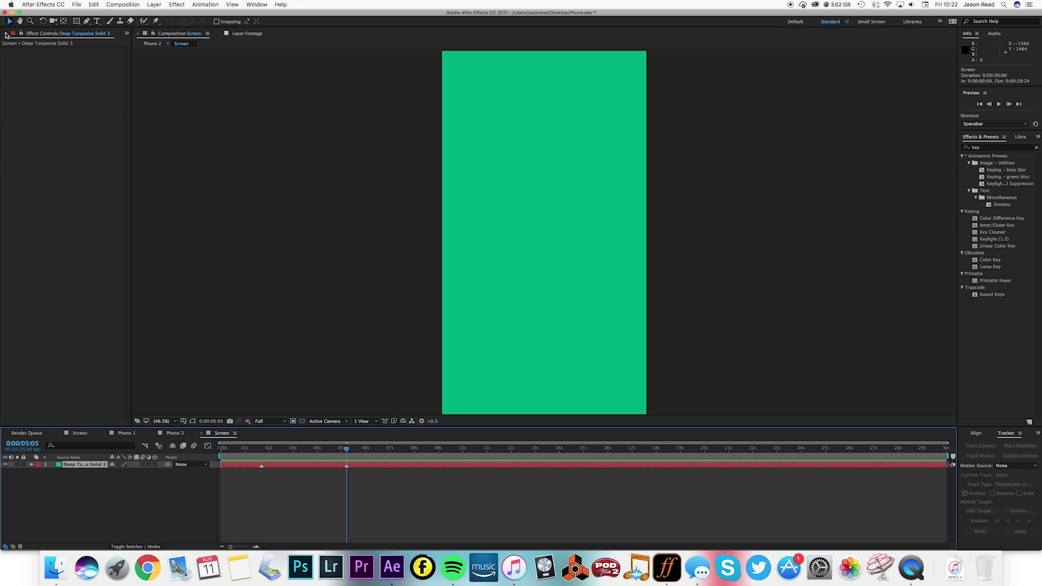
pyautogui.click(6, 33)
pyautogui.click(16, 107)
pyautogui.moveTo(12, 109); pyautogui.dragTo(155, 466)
# Step: Fit Craig 1 to comp height, shift it right, and return to 0:00:01:17
pyautogui.rightClick(237, 465)
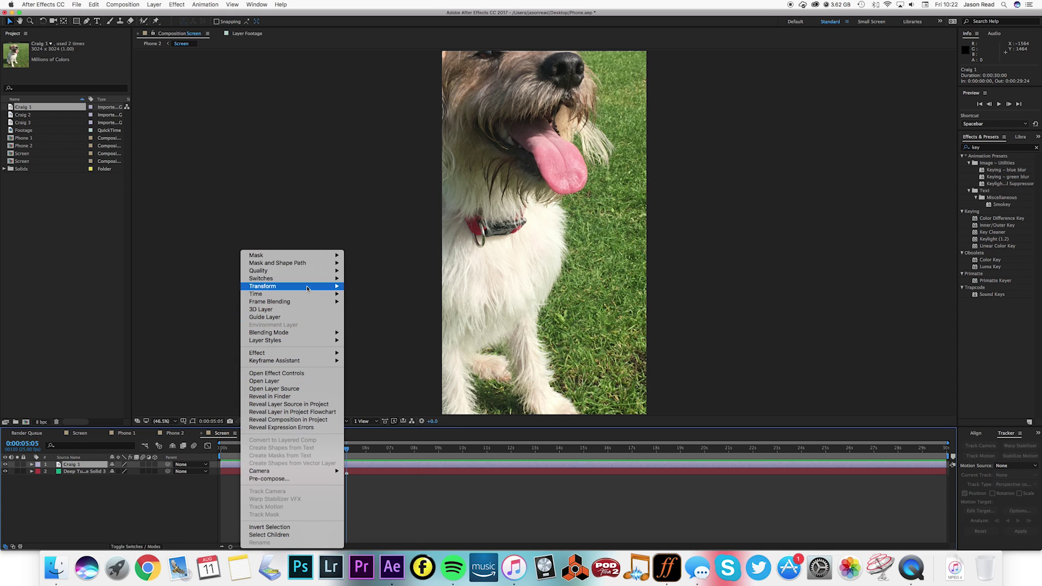
pyautogui.moveTo(315, 288)
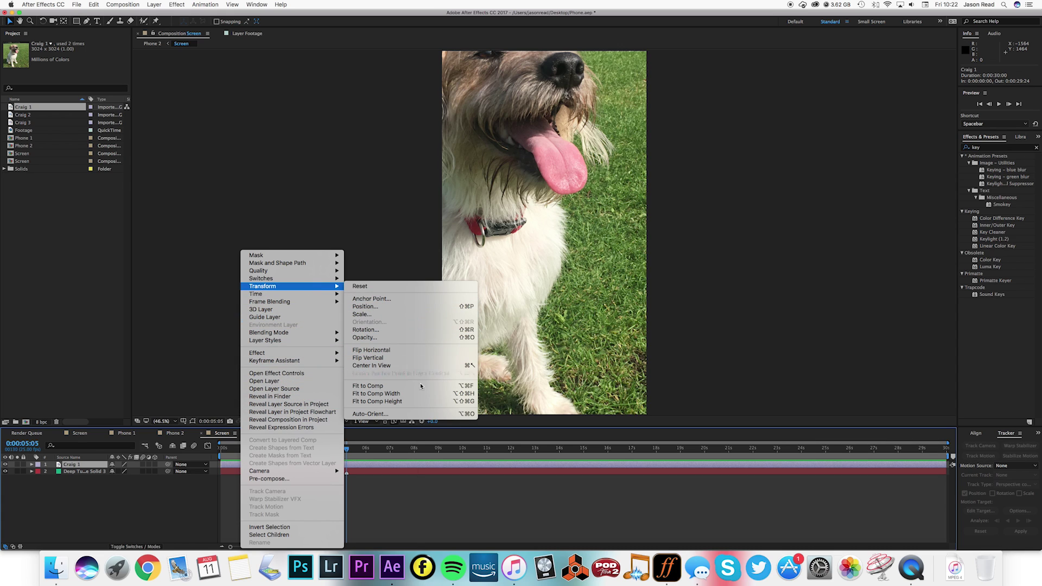
pyautogui.click(427, 402)
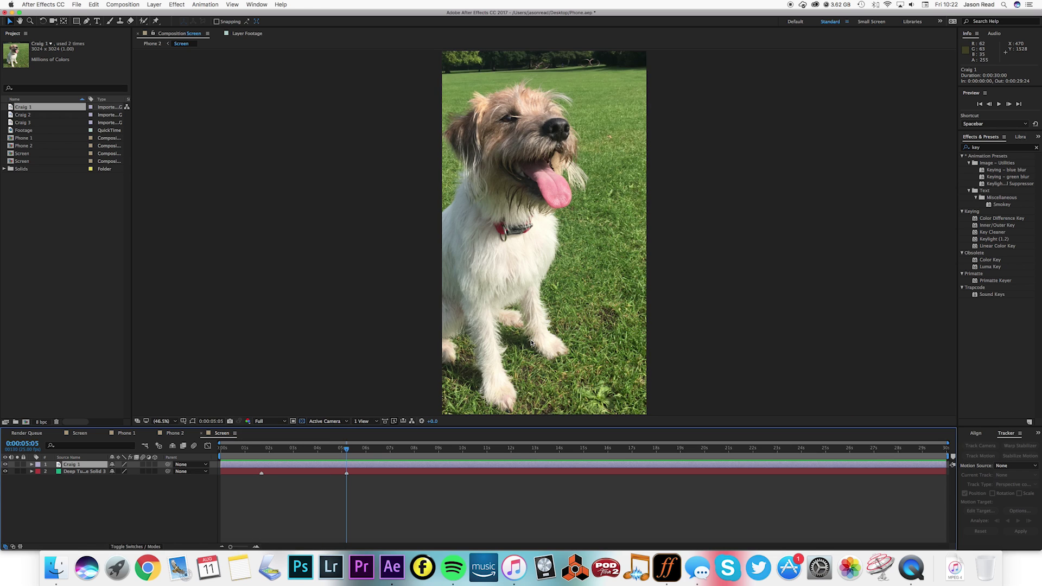
pyautogui.moveTo(531, 342); pyautogui.dragTo(563, 360)
pyautogui.moveTo(269, 450); pyautogui.dragTo(263, 451)
# Step: Keyframe Craig 1's Position at 0:00:01:17 and slide it up out of frame by about 0:00:02:00
pyautogui.press('p')
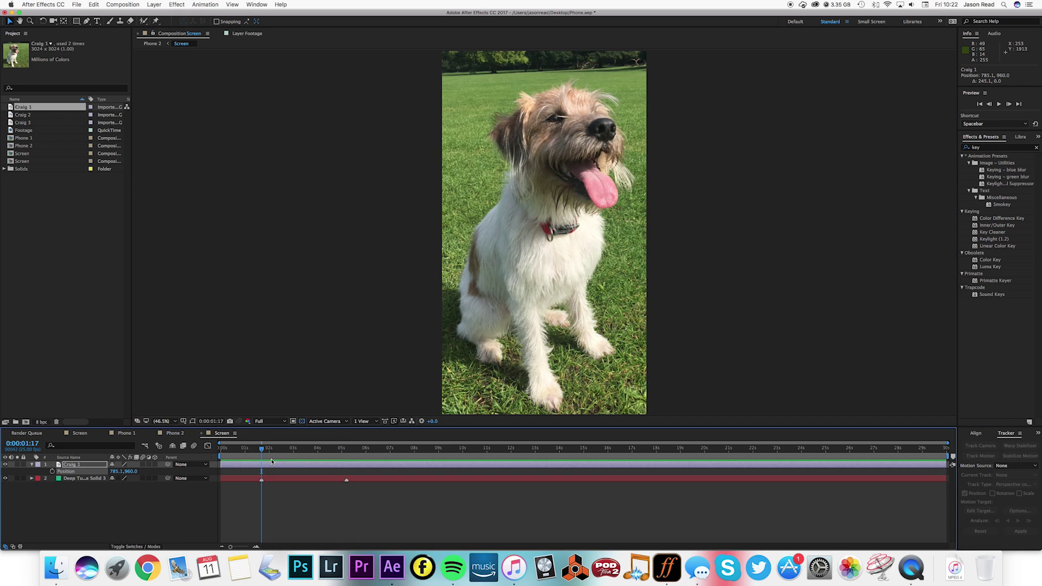
pyautogui.click(54, 472)
pyautogui.moveTo(262, 449); pyautogui.dragTo(266, 449)
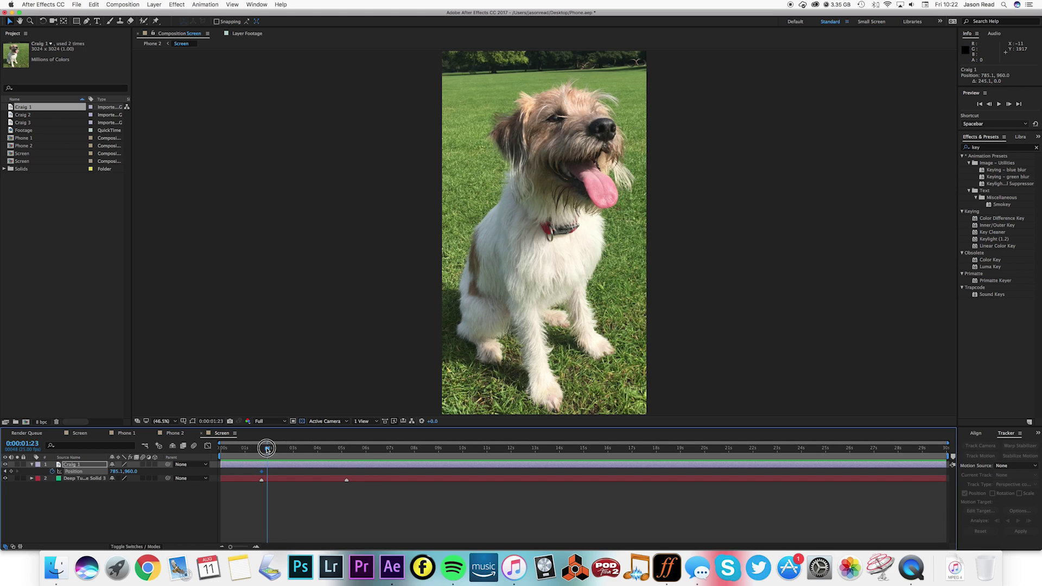
pyautogui.click(564, 346)
pyautogui.moveTo(564, 346); pyautogui.dragTo(559, 3)
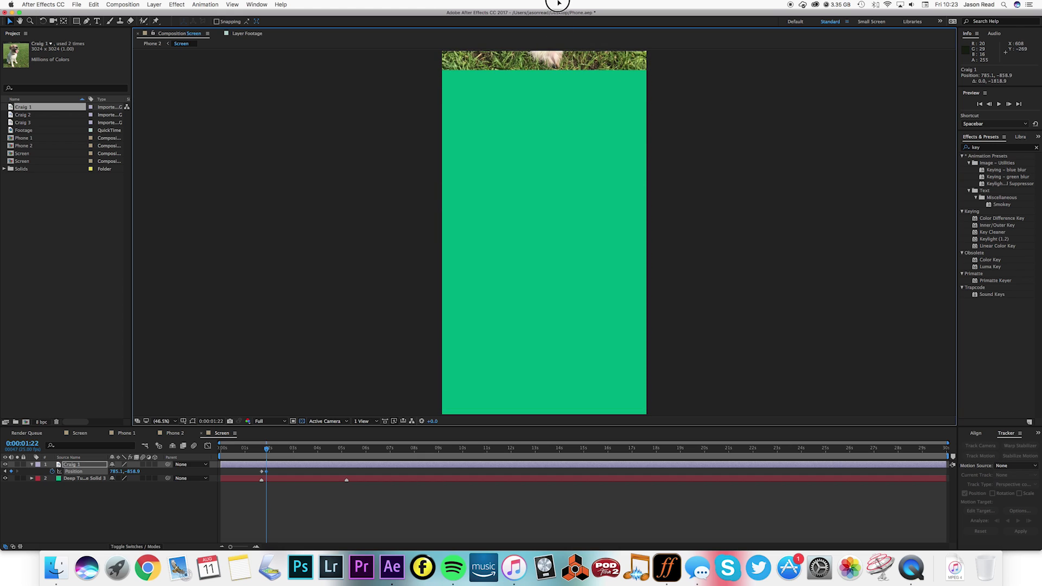
pyautogui.moveTo(562, 61); pyautogui.dragTo(559, 34)
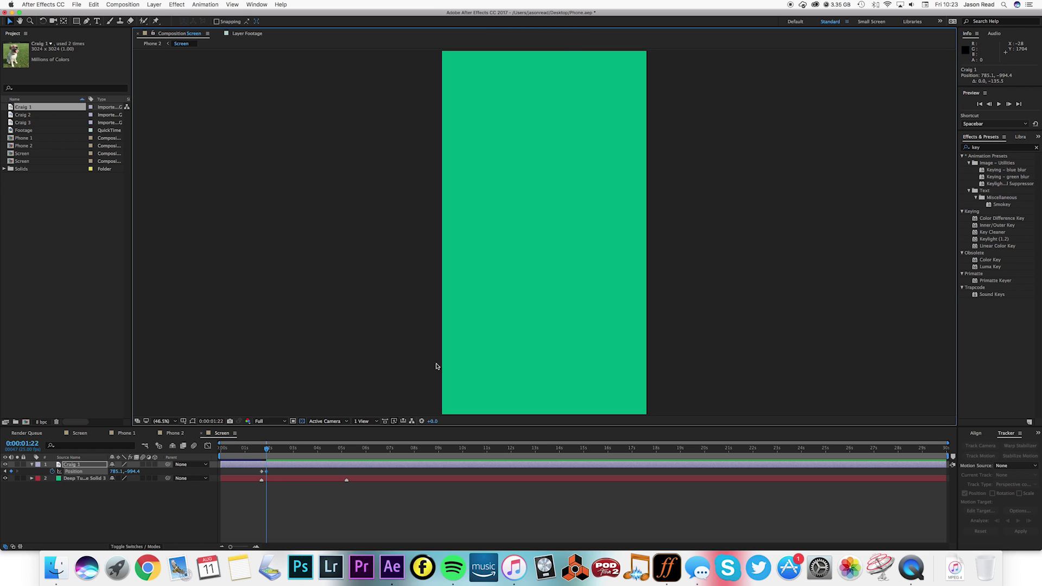
# Step: Review the slide-up path and enable motion blur for the comp and Craig 1
pyautogui.click(193, 422)
pyautogui.moveTo(261, 453)
pyautogui.mouseDown()
pyautogui.moveTo(278, 449)
pyautogui.moveTo(264, 459)
pyautogui.mouseUp()
pyautogui.press('v')
pyautogui.click(269, 471)
pyautogui.click(260, 458)
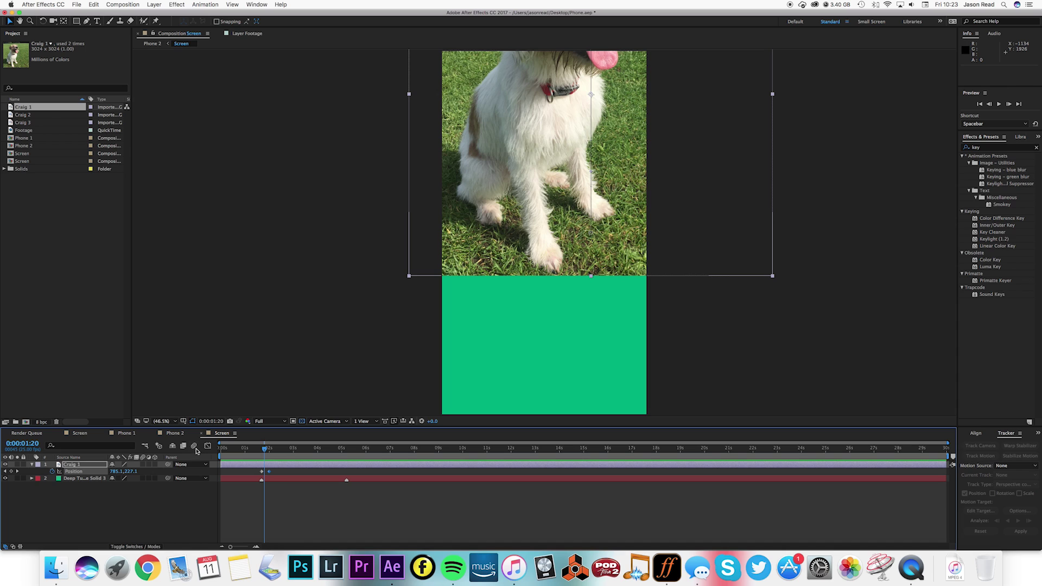
pyautogui.click(194, 449)
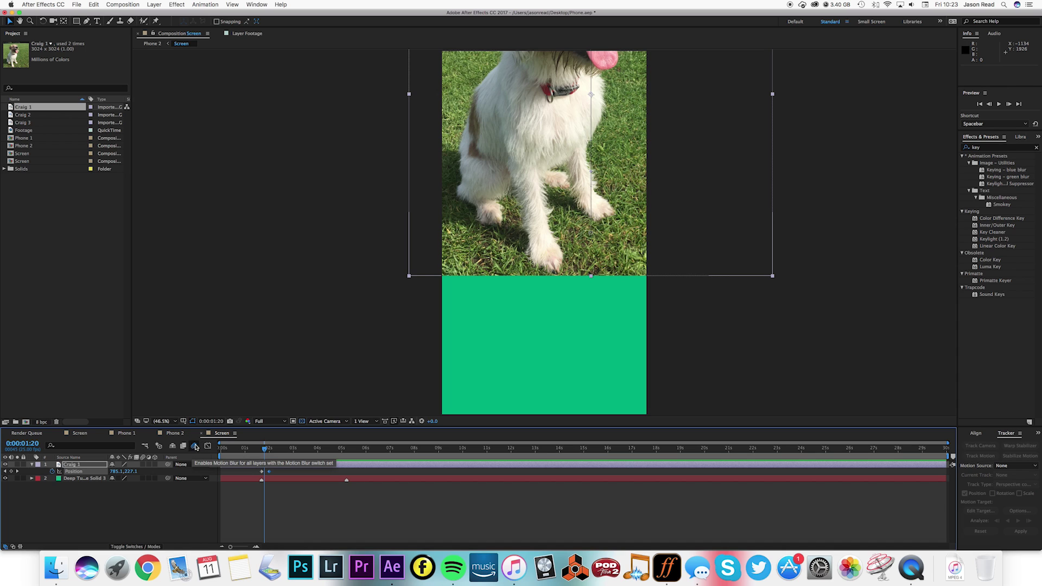
pyautogui.click(141, 465)
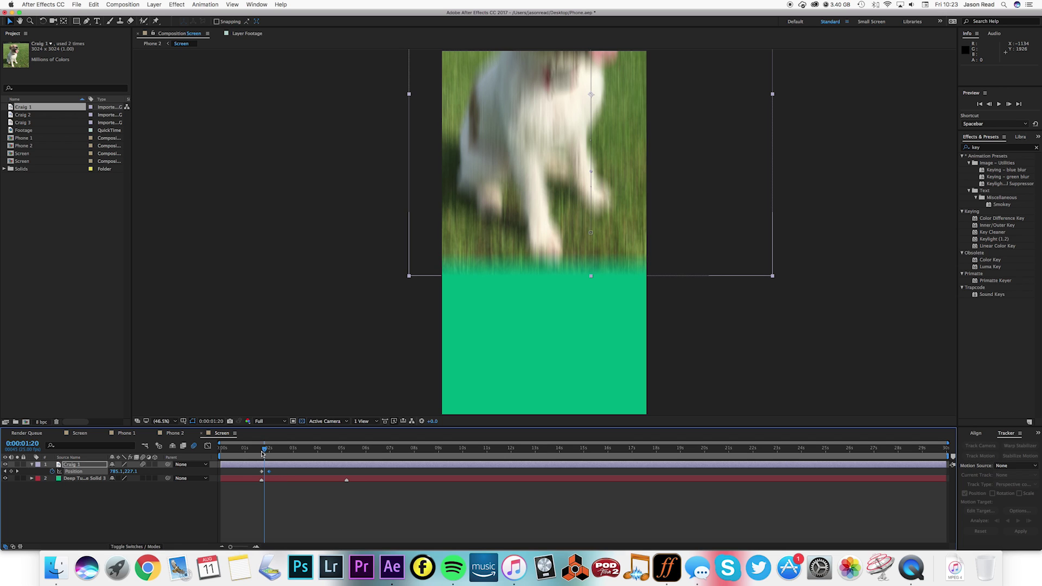
pyautogui.moveTo(262, 454); pyautogui.dragTo(261, 452)
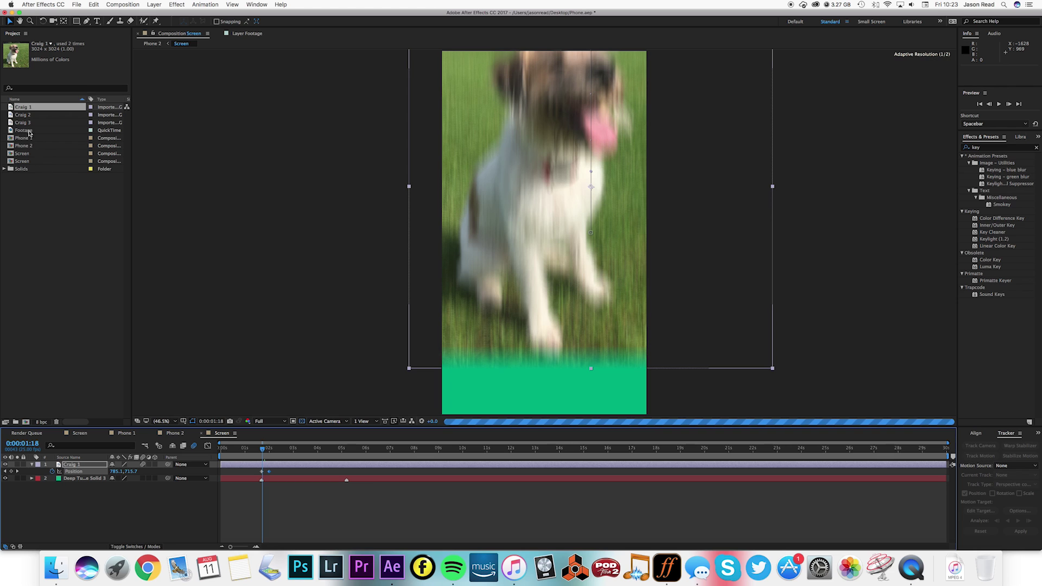
# Step: Add Craig 2 beneath Craig 1, fit it to comp height, and shift it right
pyautogui.click(11, 115)
pyautogui.moveTo(11, 115); pyautogui.dragTo(213, 478)
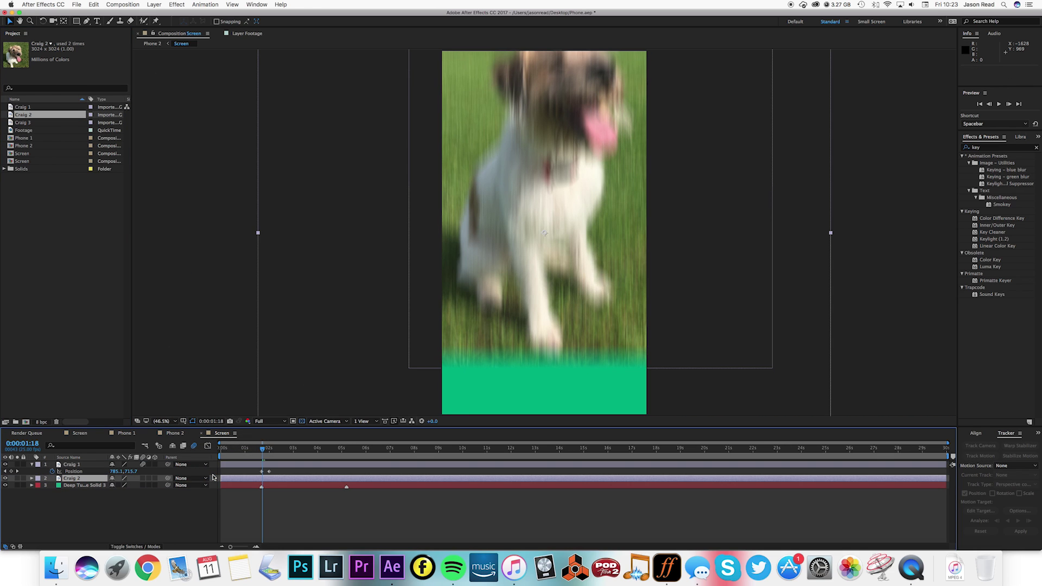
pyautogui.rightClick(298, 480)
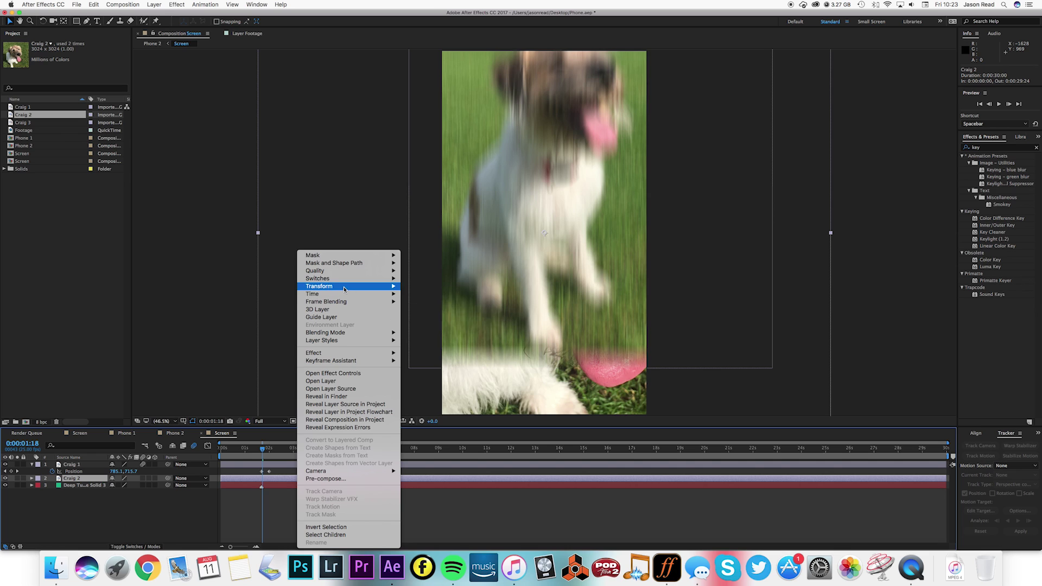
pyautogui.moveTo(375, 286)
pyautogui.click(474, 401)
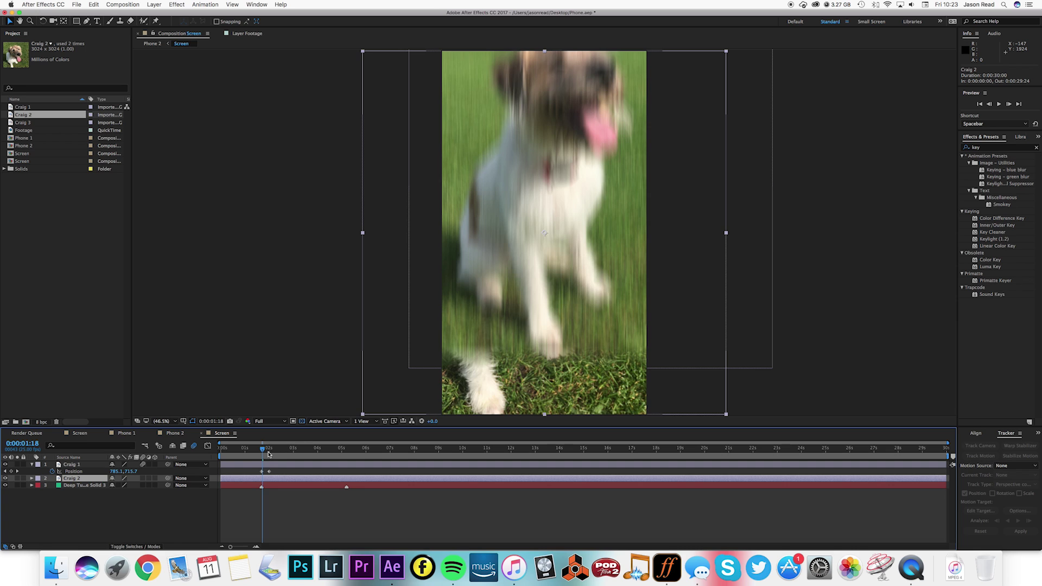
pyautogui.moveTo(268, 454); pyautogui.dragTo(282, 454)
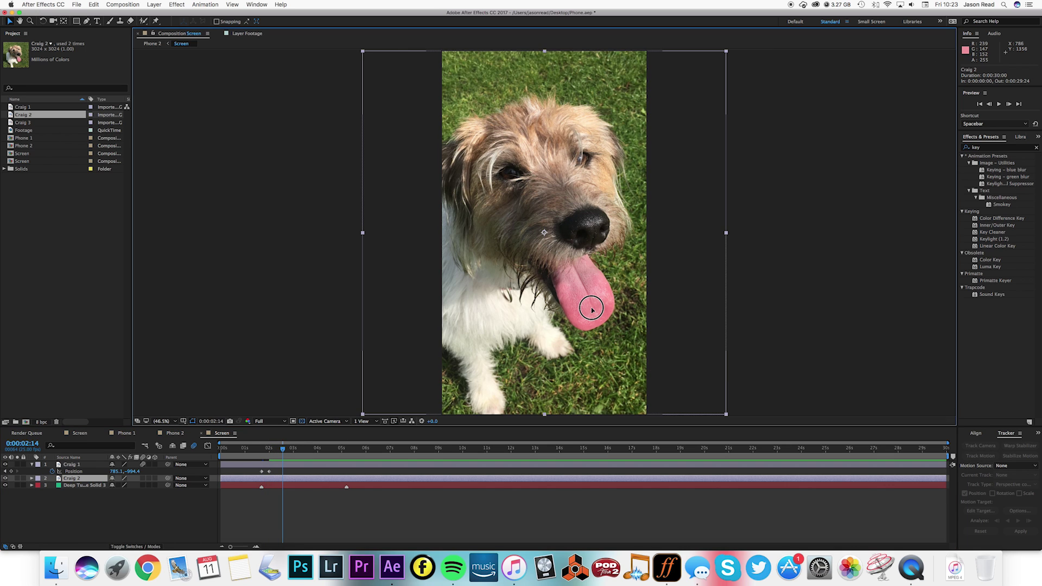
pyautogui.moveTo(592, 309); pyautogui.dragTo(617, 308)
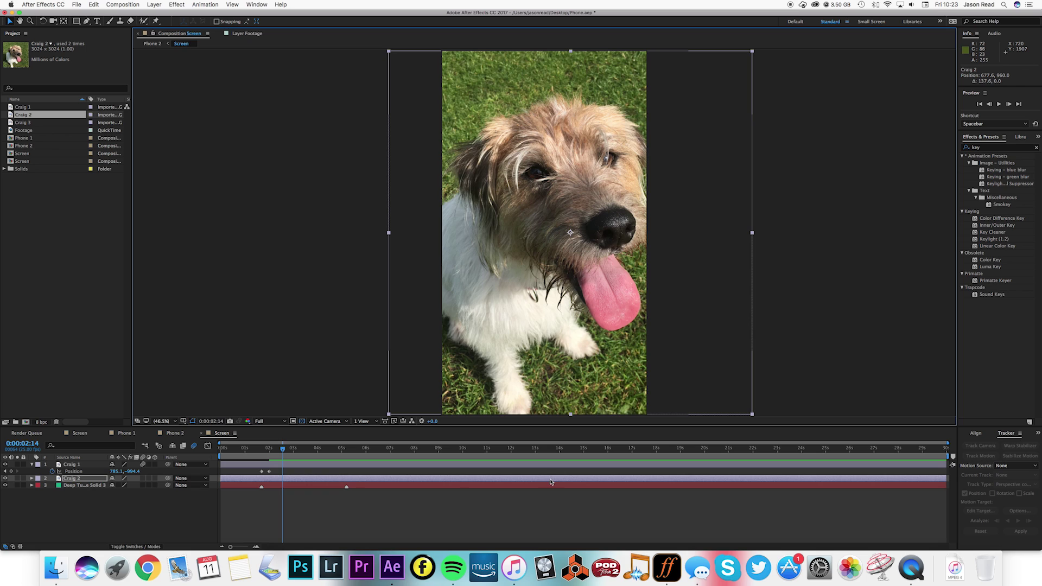
# Step: Set a Position keyframe on Craig 2 at 0:00:05:05
pyautogui.click(346, 452)
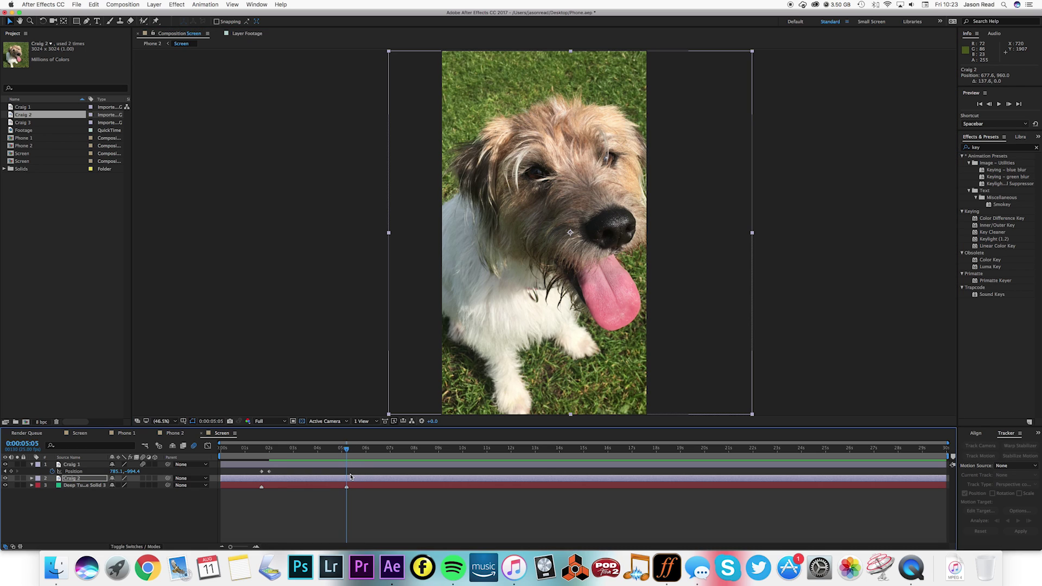
pyautogui.press('p')
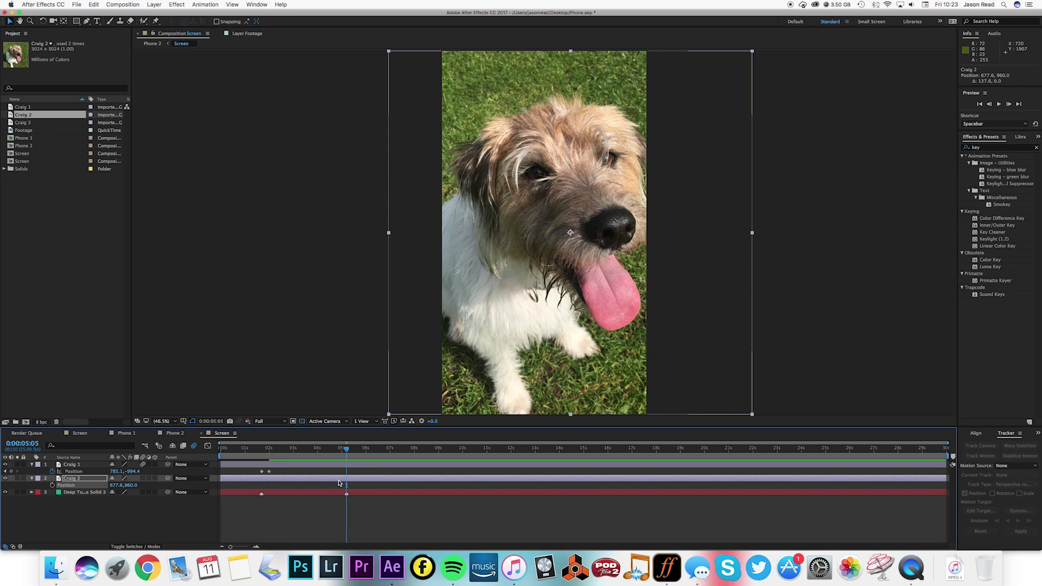
pyautogui.click(53, 485)
pyautogui.moveTo(348, 450); pyautogui.dragTo(358, 451)
pyautogui.click(263, 453)
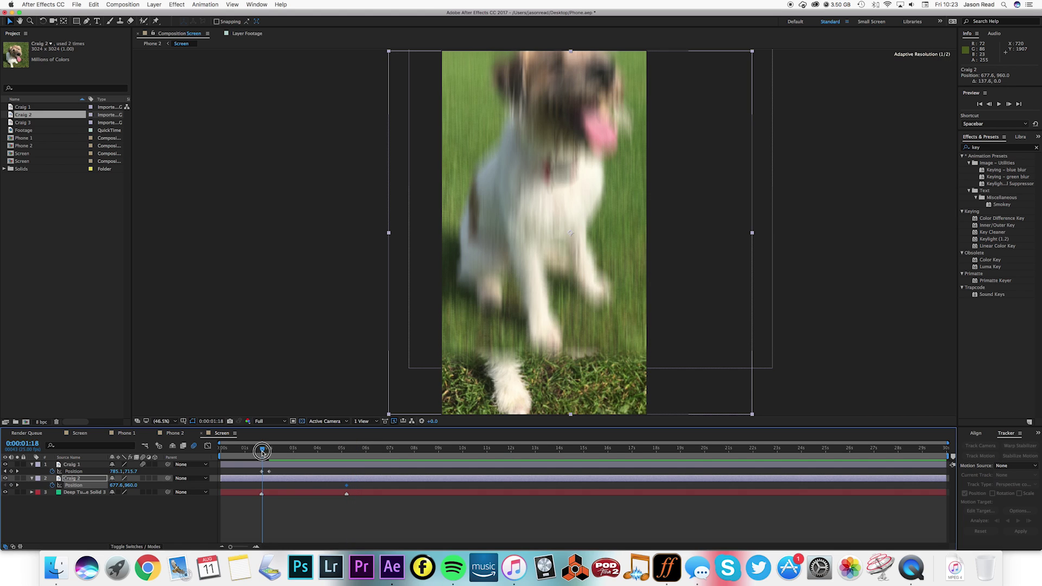
# Step: Make Craig 1 start off to the right so it slides in, and preview it
pyautogui.moveTo(263, 453); pyautogui.dragTo(268, 453)
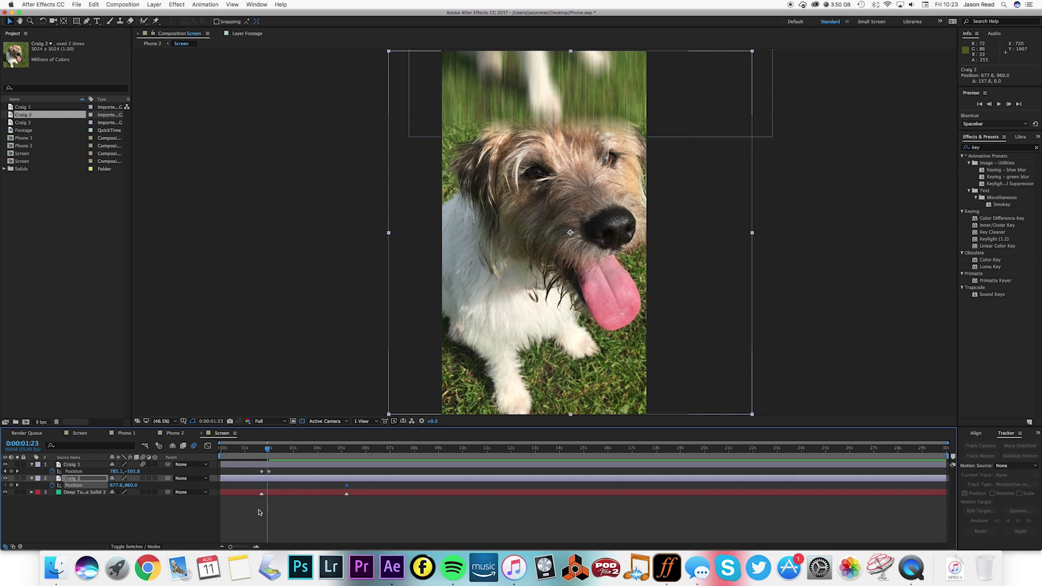
pyautogui.click(270, 451)
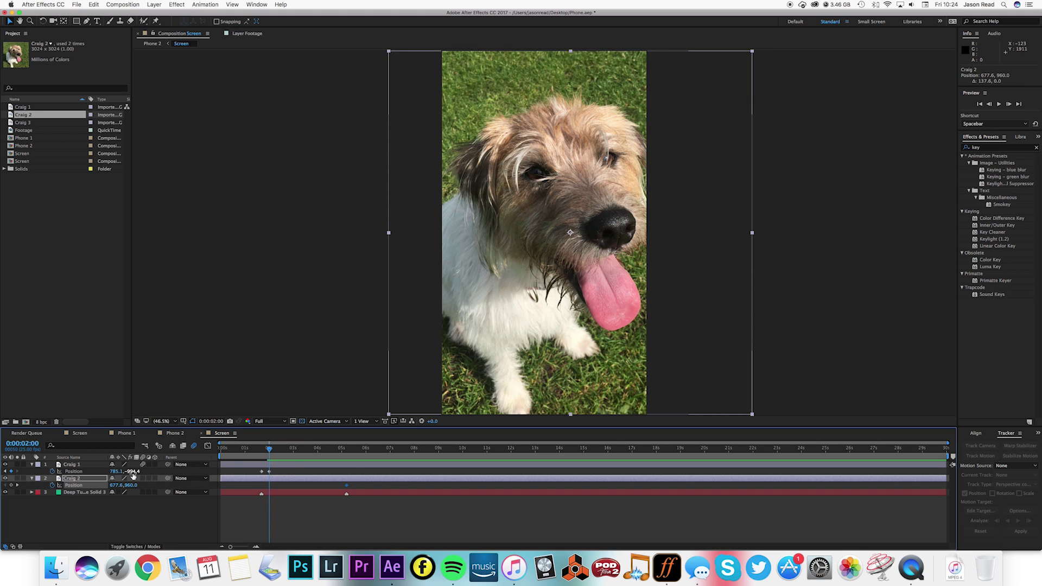
pyautogui.moveTo(133, 472); pyautogui.dragTo(199, 479)
pyautogui.moveTo(117, 471); pyautogui.dragTo(164, 473)
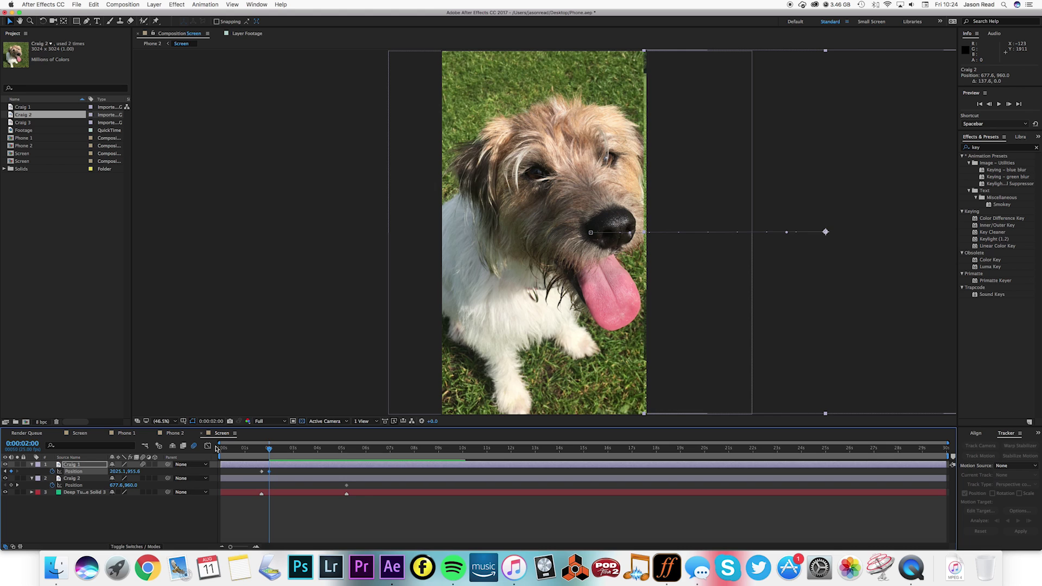
pyautogui.click(261, 456)
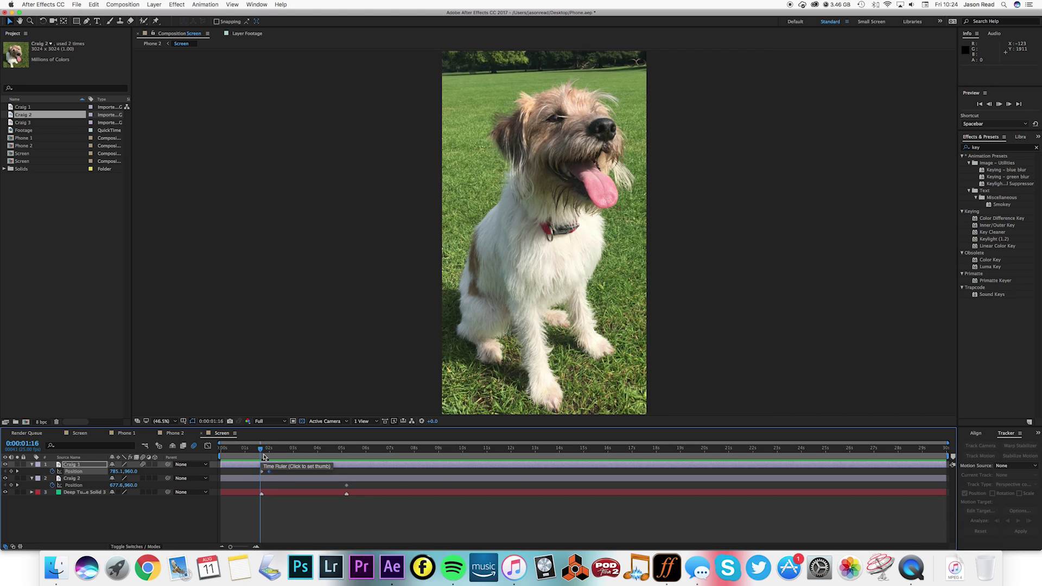
pyautogui.press('space')
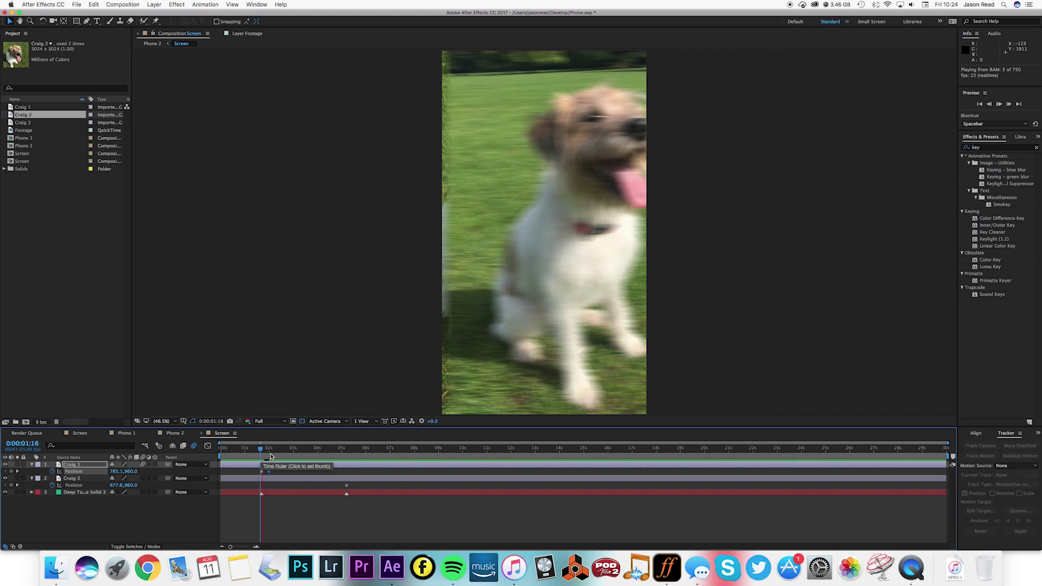
# Step: Slide Craig 2 up out of frame just after five seconds
pyautogui.moveTo(325, 452); pyautogui.dragTo(353, 452)
pyautogui.click(458, 397)
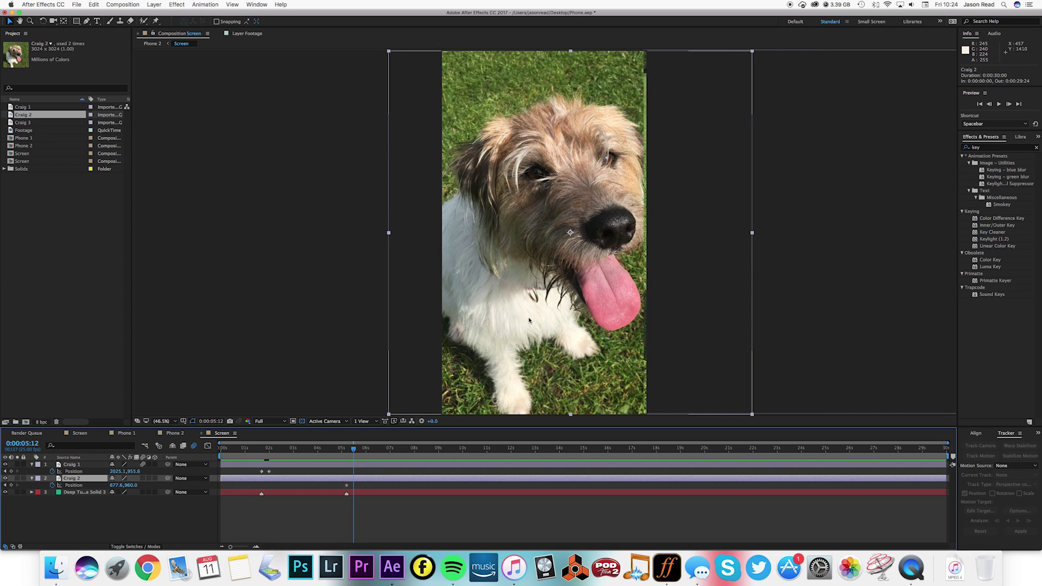
pyautogui.moveTo(543, 410); pyautogui.dragTo(562, 23)
# Step: Readjust Craig 1's slide-in start position and preview both photo transitions
pyautogui.moveTo(270, 458); pyautogui.dragTo(263, 462)
pyautogui.moveTo(115, 471); pyautogui.dragTo(269, 473)
pyautogui.click(262, 452)
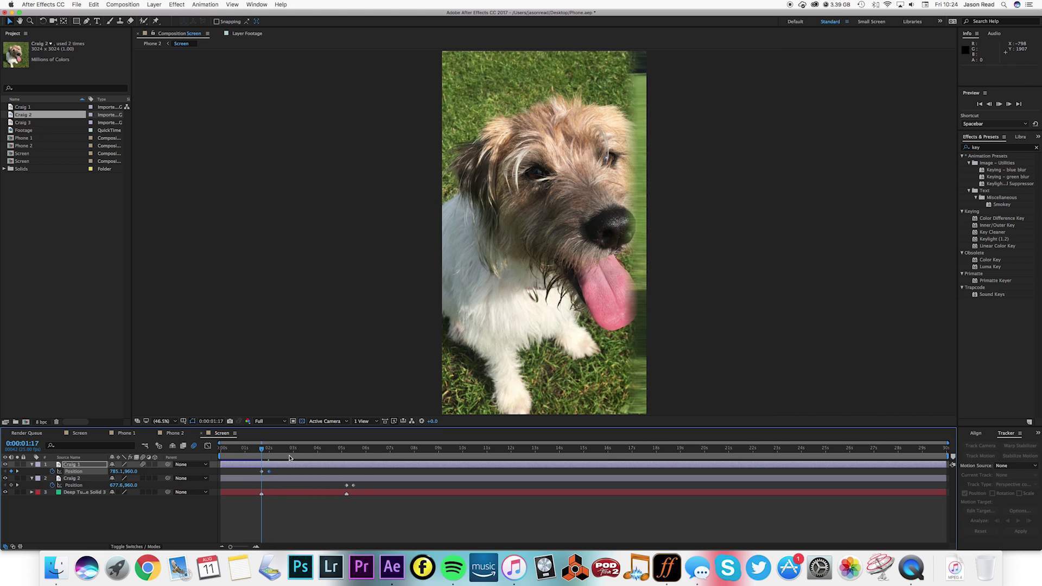
pyautogui.press('space')
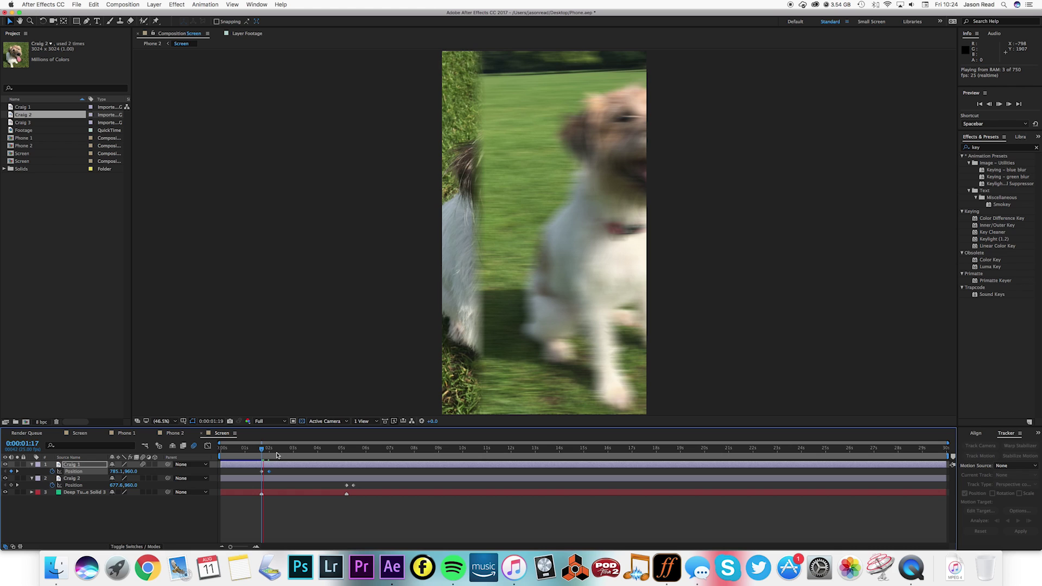
pyautogui.moveTo(276, 455); pyautogui.dragTo(351, 460)
# Step: Add Craig 3 beneath Craig 2, fit it to comp width, and shift it right to 881.5, 960.0
pyautogui.moveTo(22, 123); pyautogui.dragTo(263, 489)
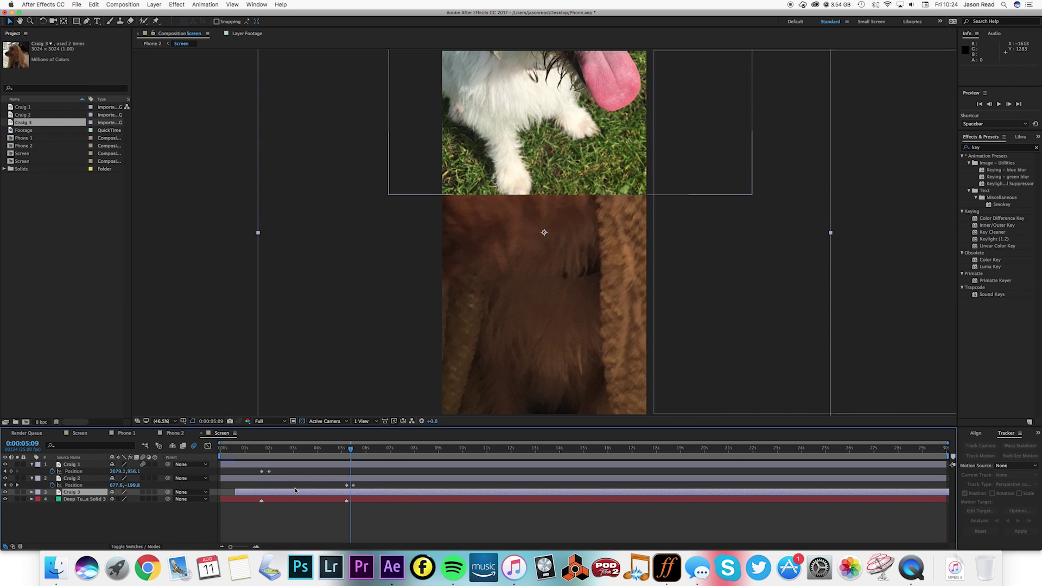
pyautogui.rightClick(364, 493)
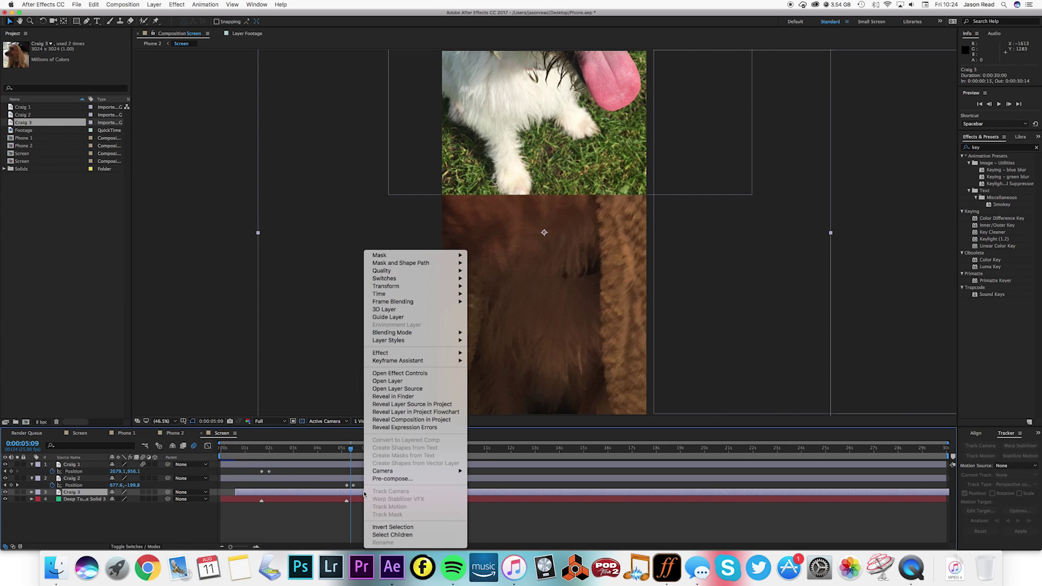
pyautogui.moveTo(429, 286)
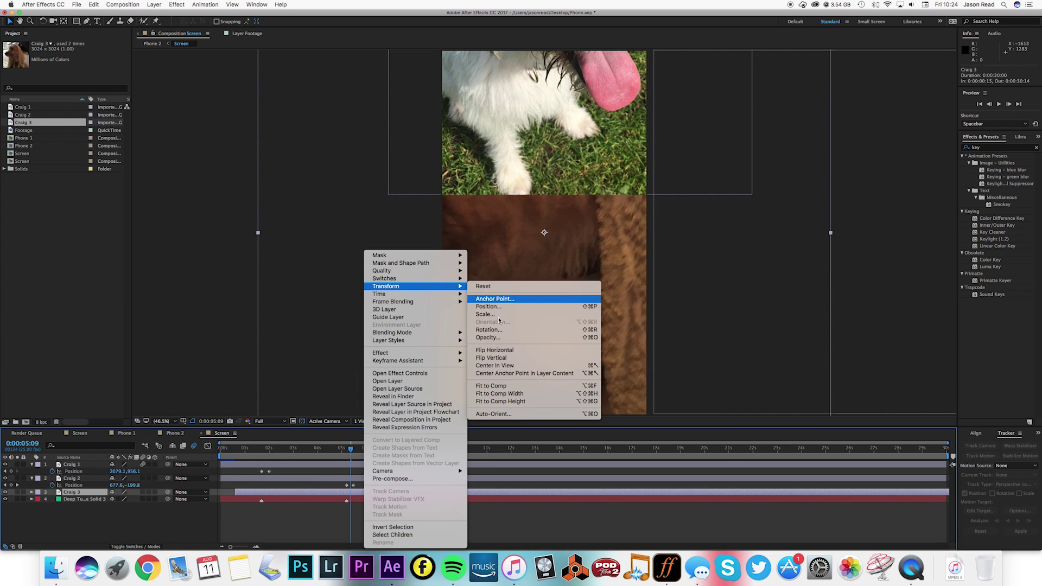
pyautogui.click(529, 395)
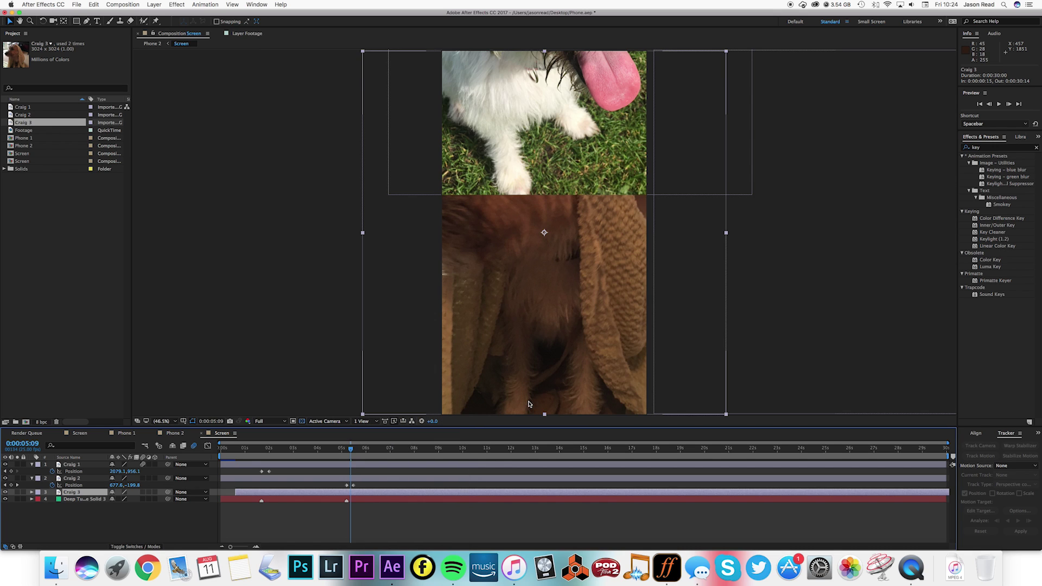
pyautogui.moveTo(350, 449); pyautogui.dragTo(360, 449)
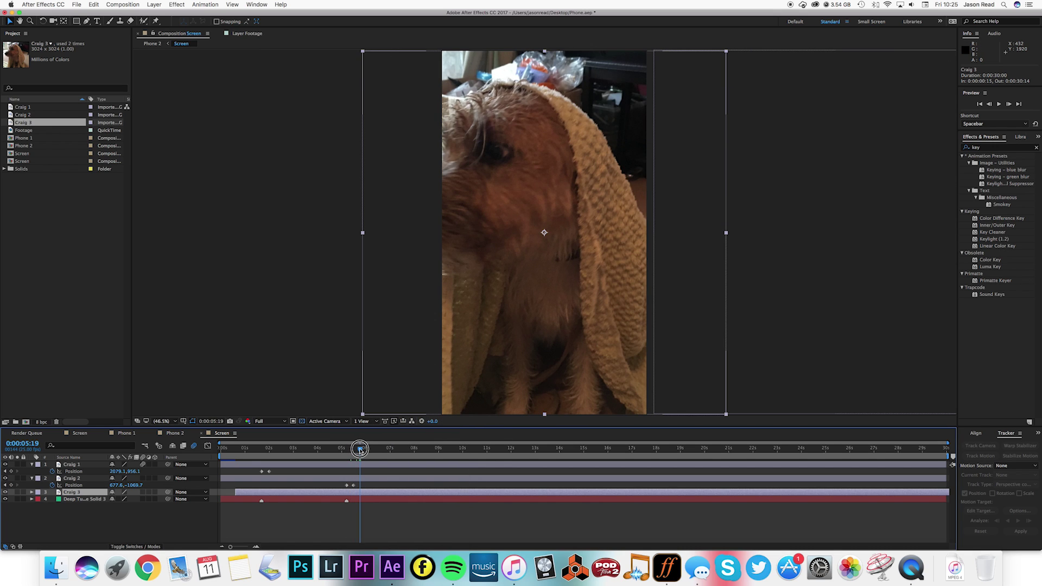
pyautogui.moveTo(547, 342); pyautogui.dragTo(612, 337)
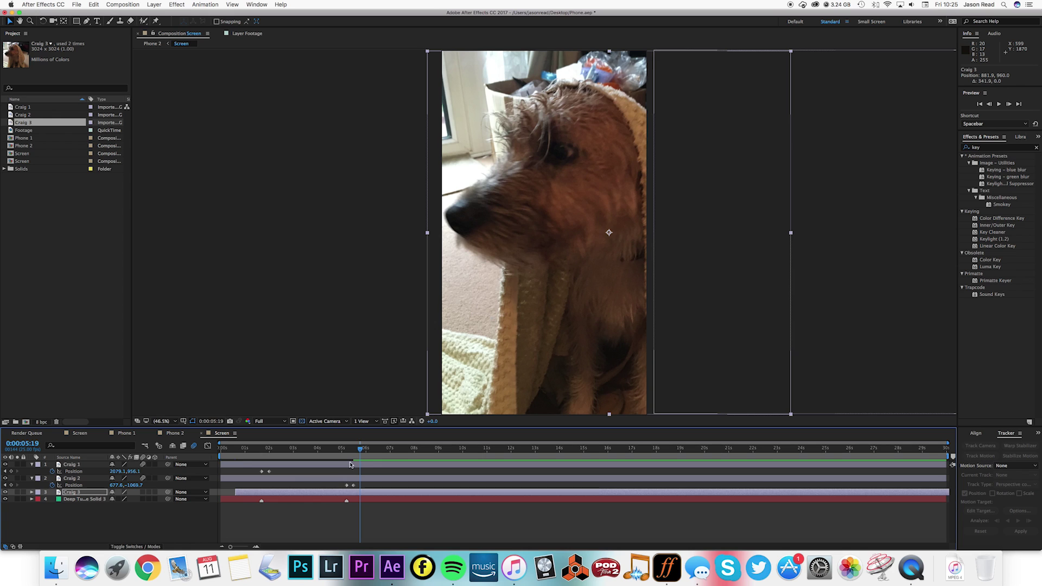
pyautogui.moveTo(337, 450); pyautogui.dragTo(351, 450)
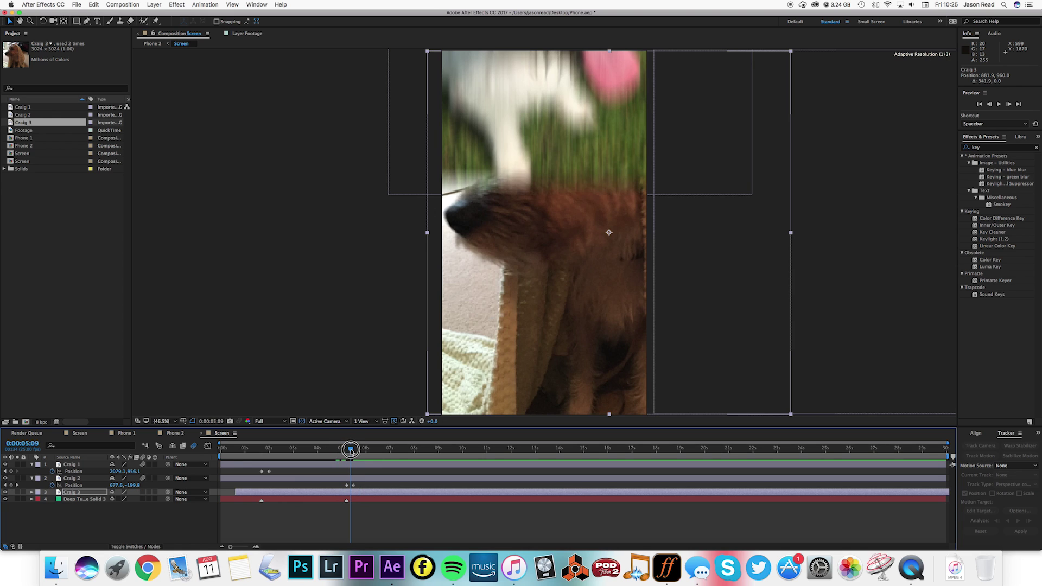
# Step: In the Phone 2 comp, turn on the Screen layer's visibility
pyautogui.hotkey('shift', 'Escape')
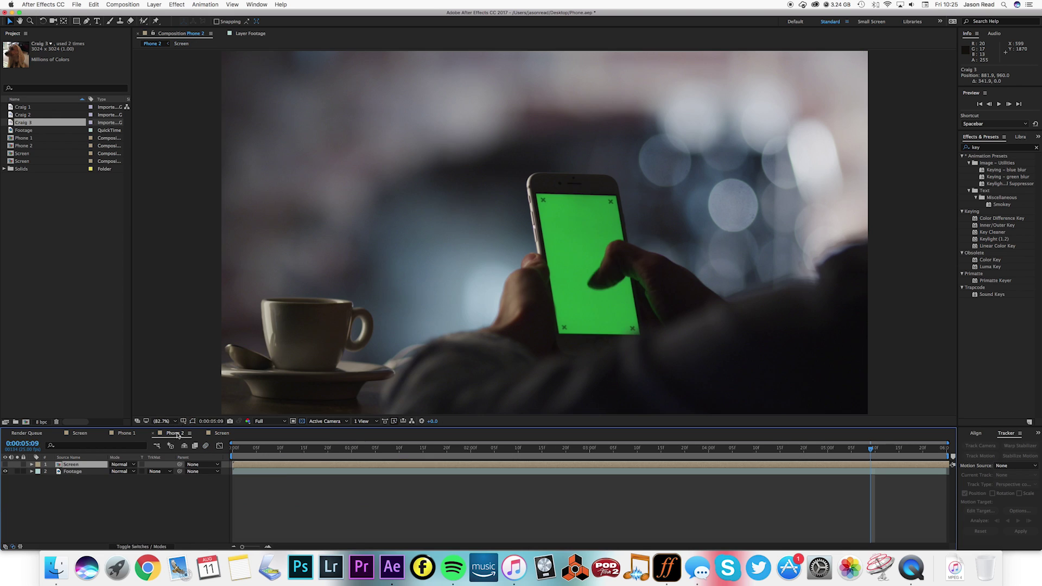
pyautogui.click(345, 502)
pyautogui.click(5, 465)
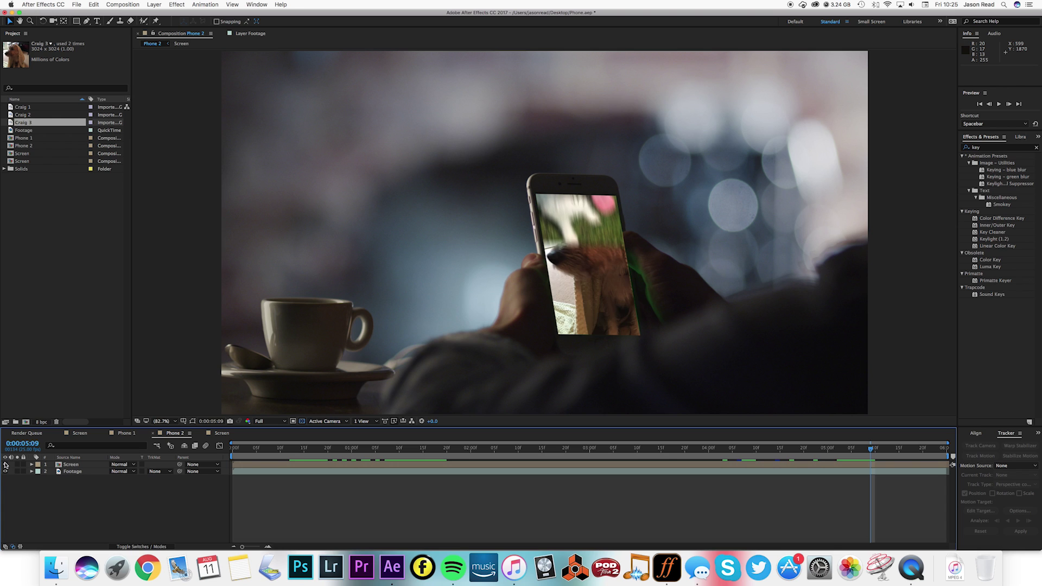
# Step: Preview Phone 2 from the start to check the dog slideshow on the phone screen
pyautogui.click(234, 453)
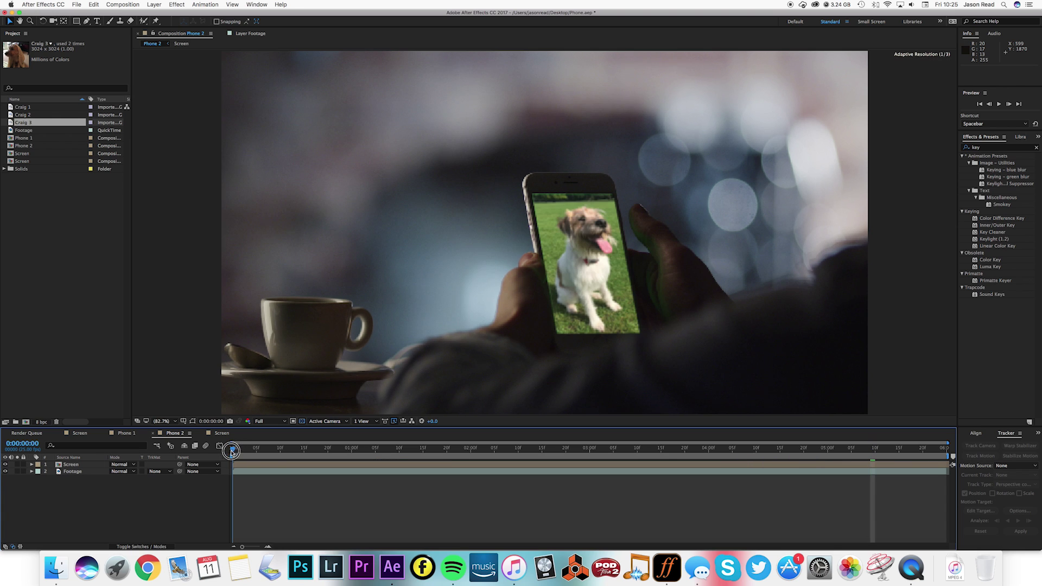
pyautogui.press('space')
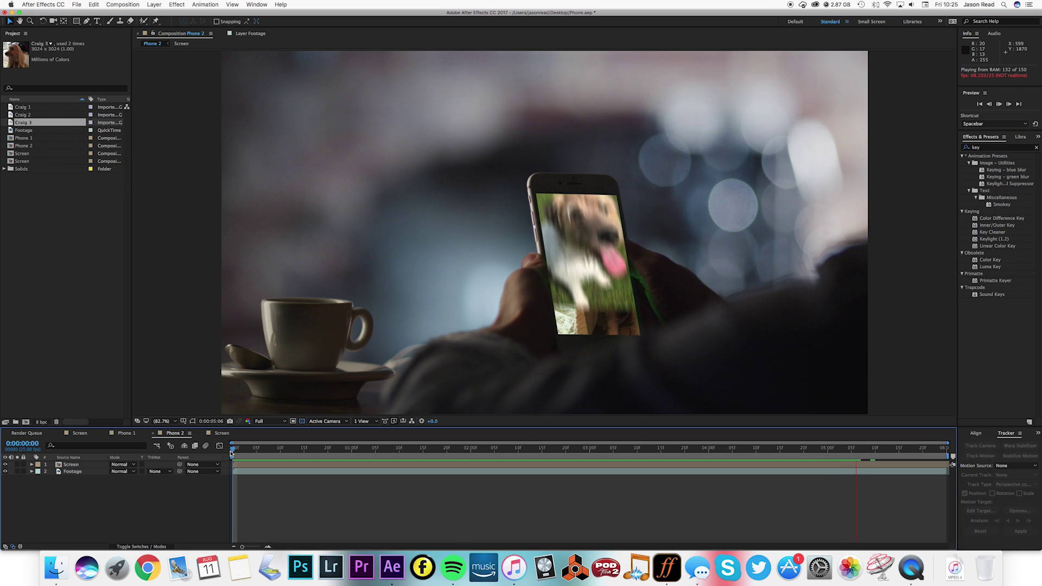
pyautogui.press('space')
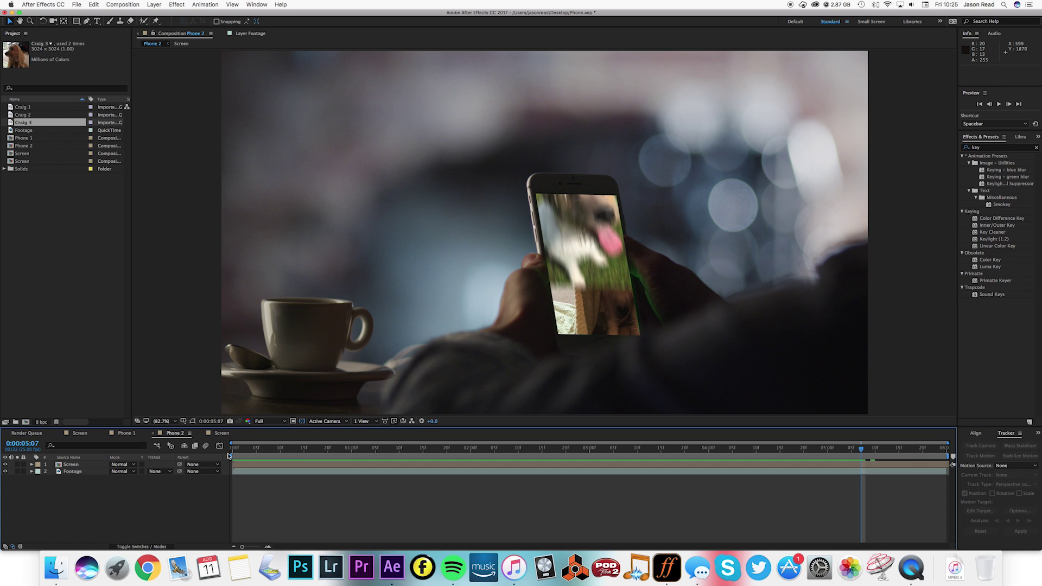
pyautogui.click(252, 456)
pyautogui.moveTo(252, 456); pyautogui.dragTo(231, 455)
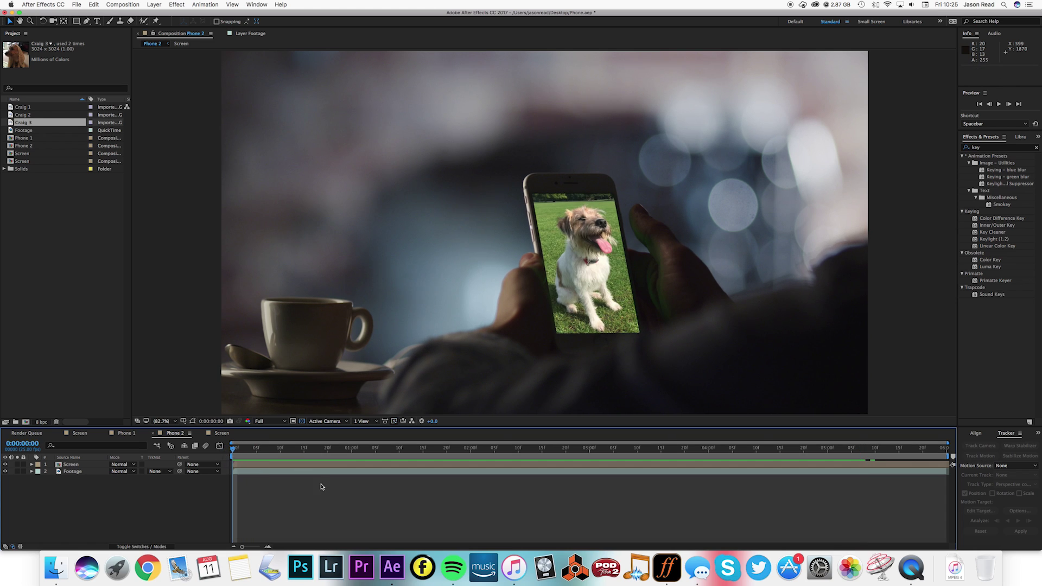
# Step: Duplicate the Footage layer and place the copy above Screen
pyautogui.click(327, 472)
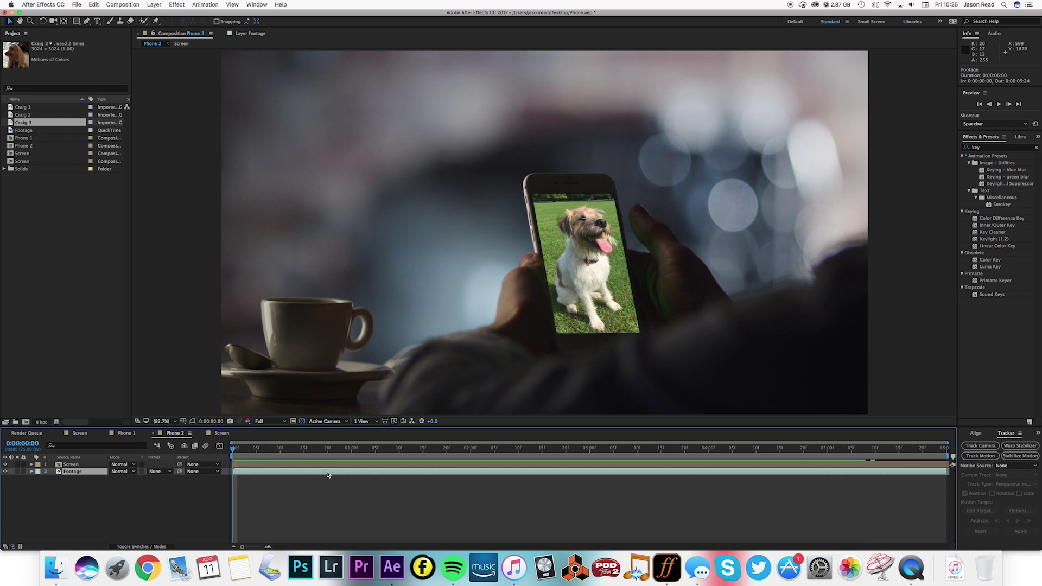
pyautogui.press('super+d')
pyautogui.moveTo(99, 472); pyautogui.dragTo(98, 466)
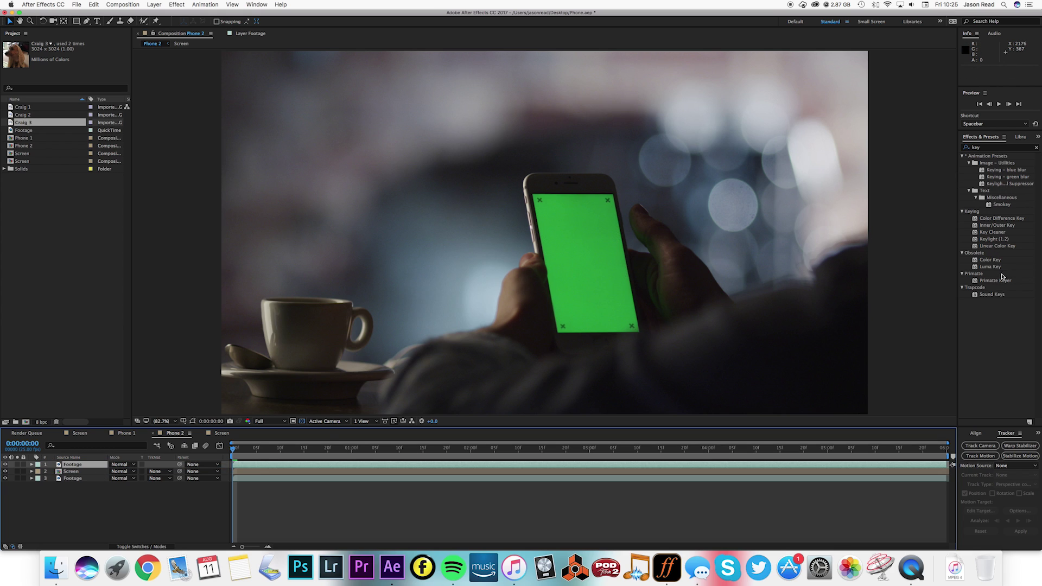
# Step: Apply Keylight (1.2) to the top Footage copy and sample the phone's green as Screen Colour
pyautogui.click(1006, 338)
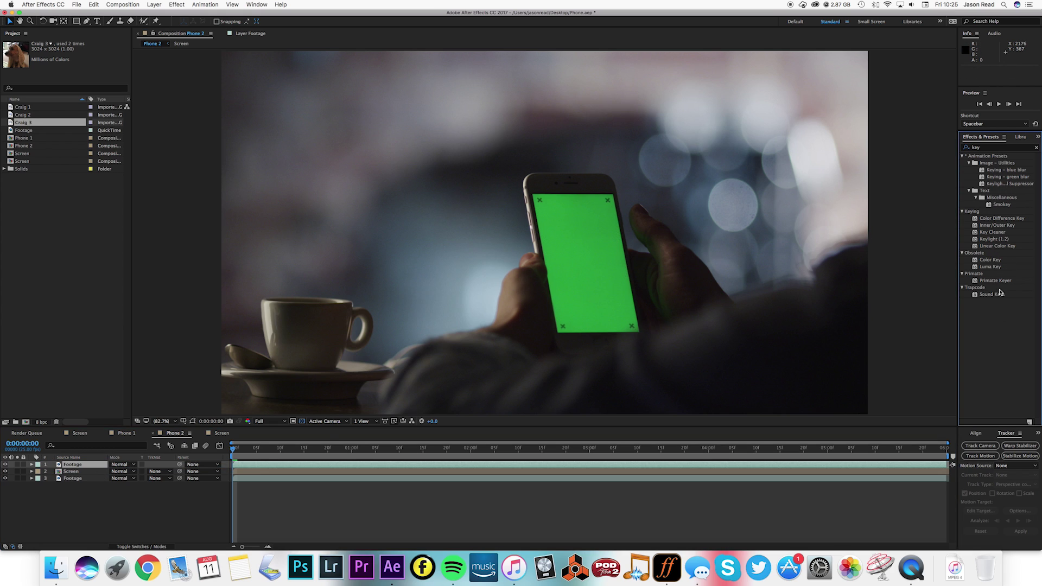
pyautogui.click(982, 239)
pyautogui.moveTo(977, 239); pyautogui.dragTo(622, 467)
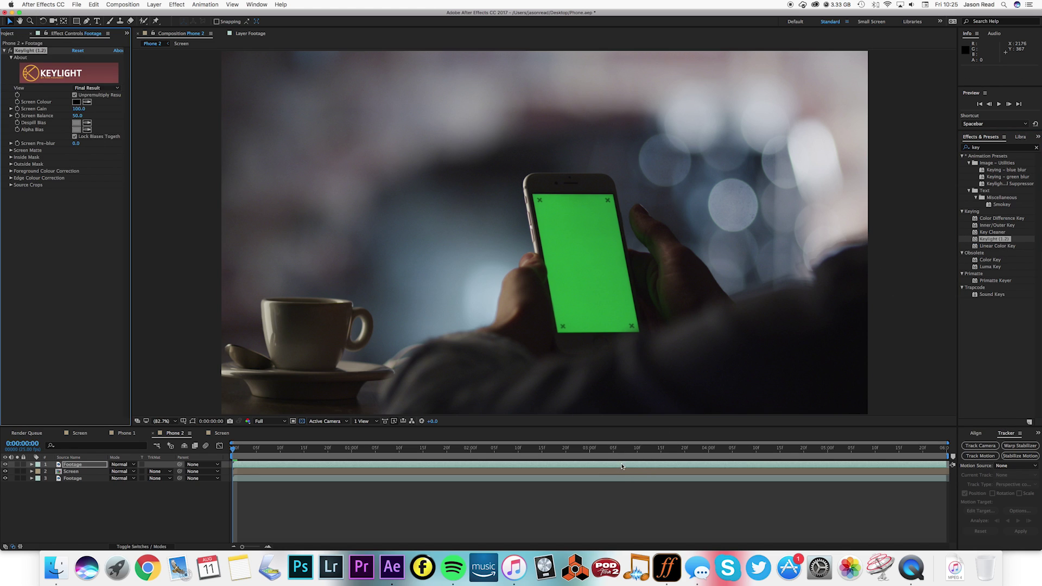
pyautogui.click(86, 102)
pyautogui.click(588, 258)
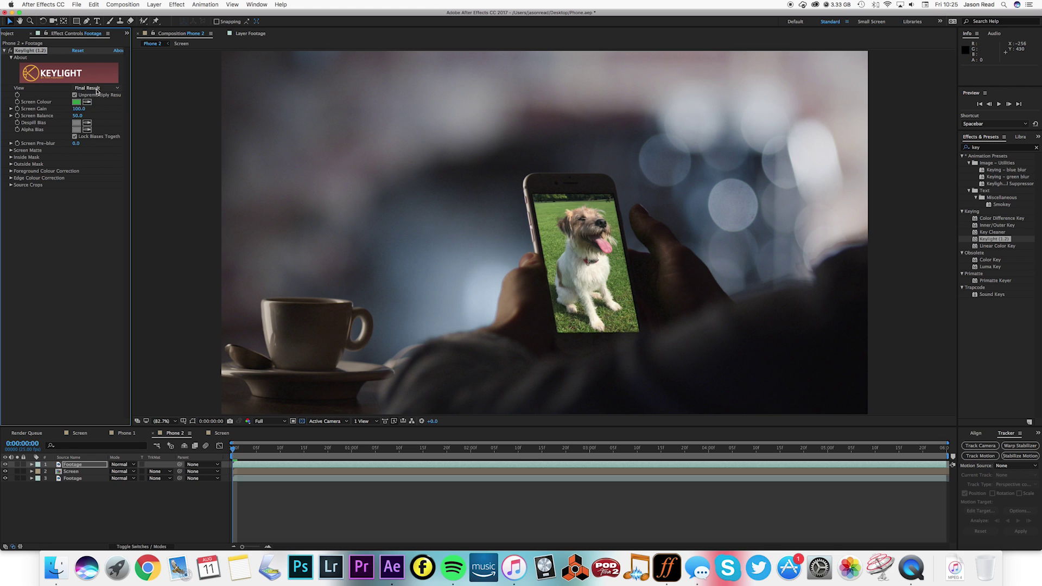
# Step: Switch Keylight's View to Screen Matte on a frame where the thumb covers the screen
pyautogui.click(98, 89)
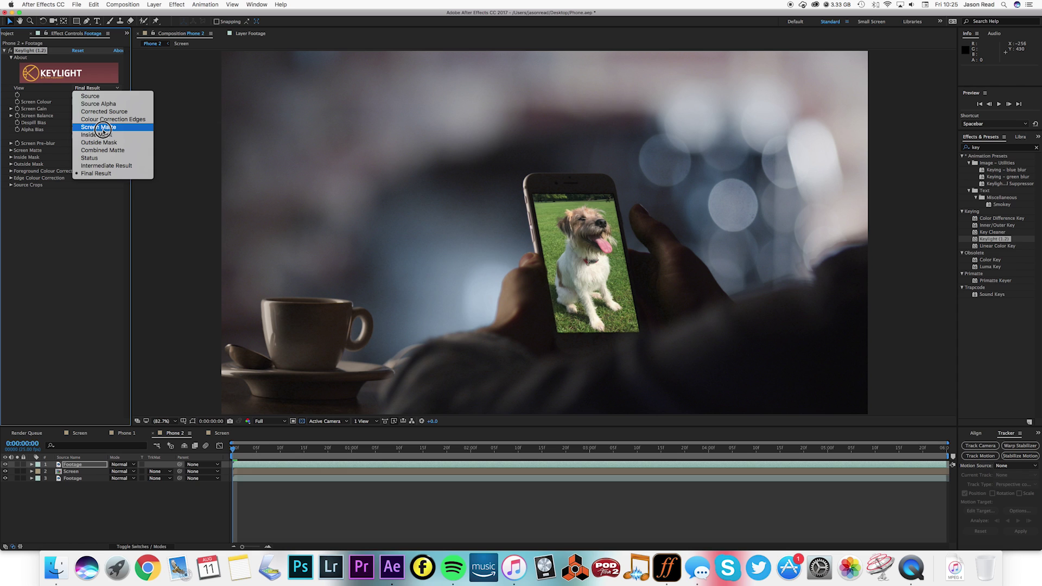
pyautogui.click(100, 128)
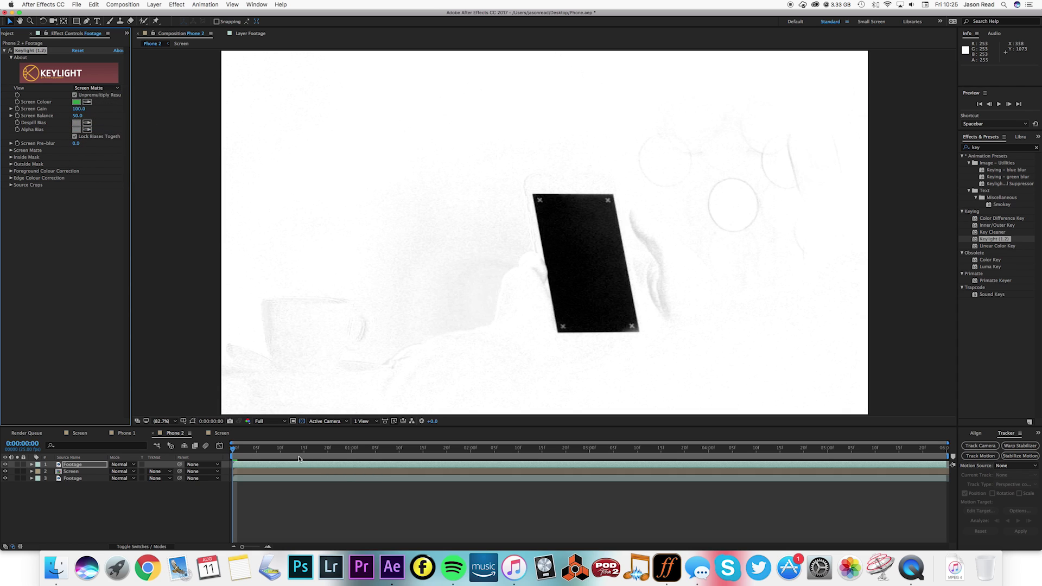
pyautogui.moveTo(282, 458); pyautogui.dragTo(400, 459)
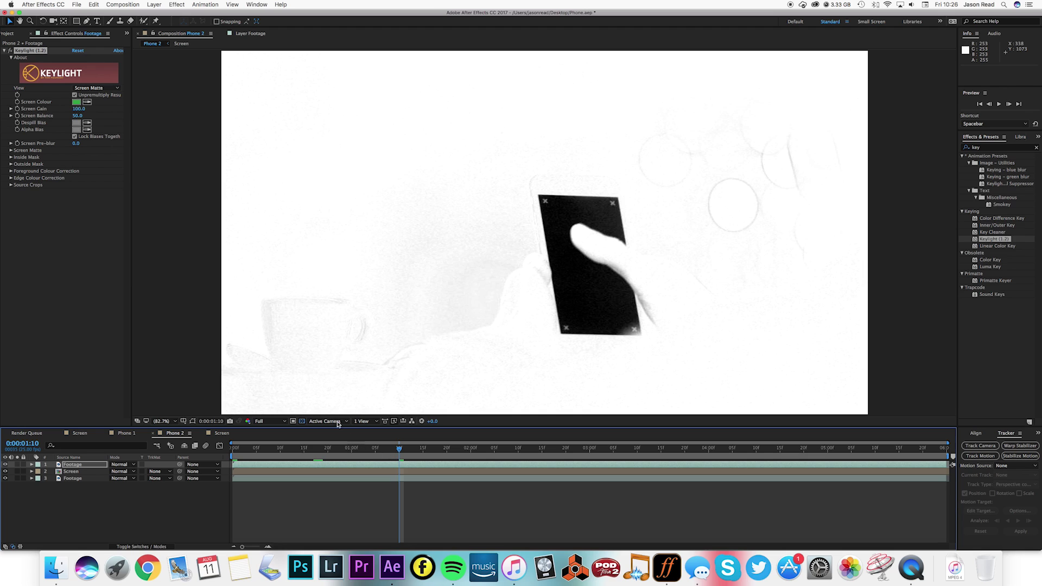
# Step: Set Screen Matte Clip Black to 78.0 and Clip White to 79.0, then view Intermediate Result
pyautogui.click(11, 151)
pyautogui.moveTo(81, 169); pyautogui.dragTo(103, 165)
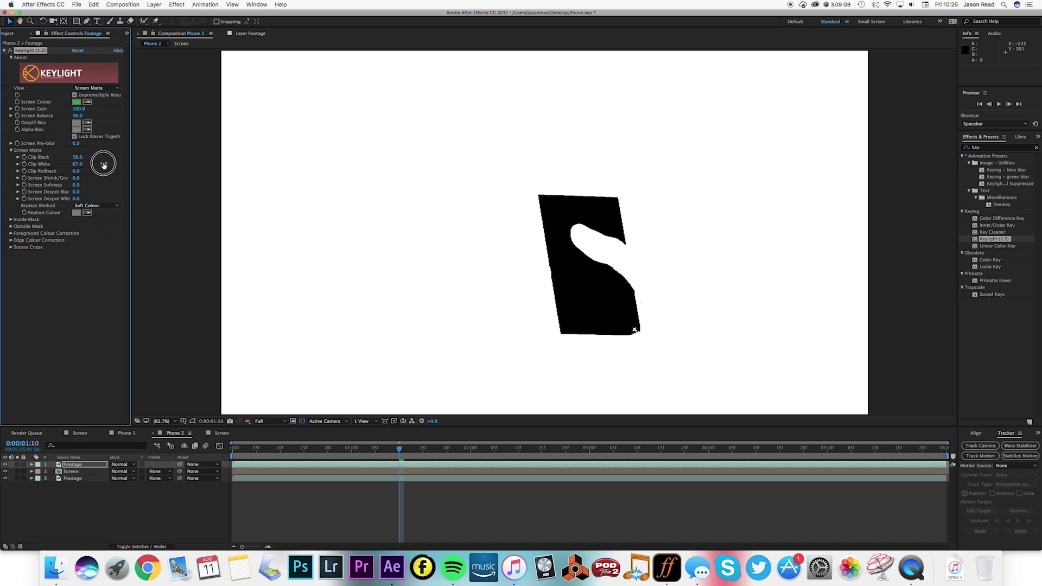
pyautogui.moveTo(103, 165); pyautogui.dragTo(101, 188)
pyautogui.click(104, 174)
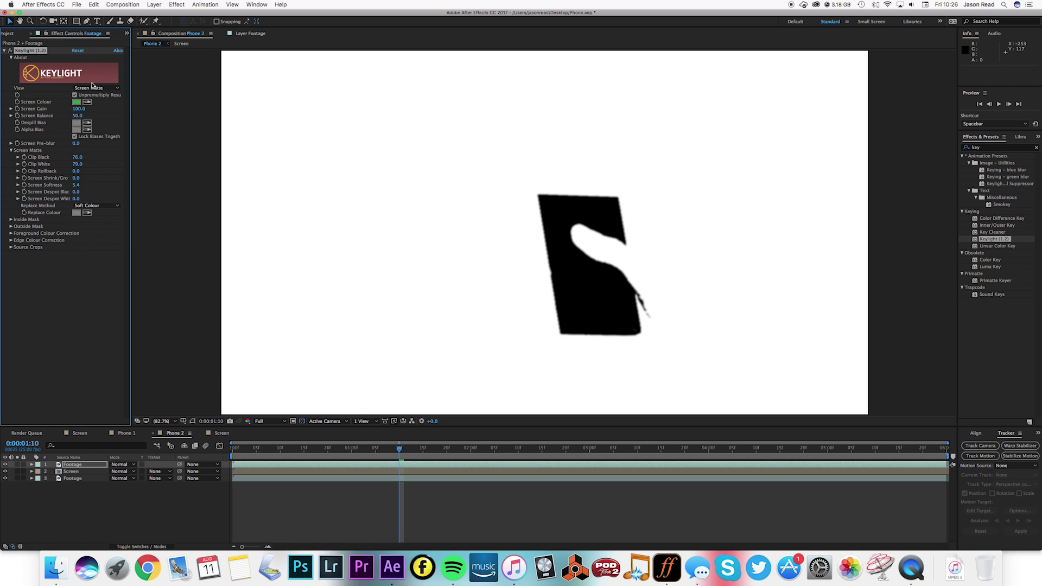
pyautogui.click(92, 87)
pyautogui.click(117, 165)
# Step: Replace Spill Suppressor with Advanced Spill Suppressor on the top Footage layer
pyautogui.press('space')
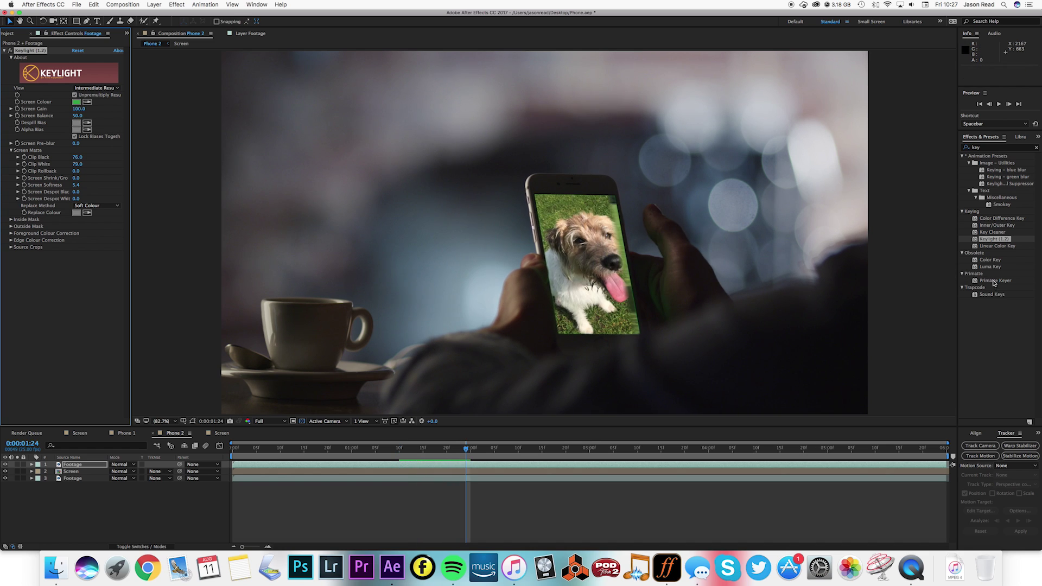
pyautogui.click(987, 150)
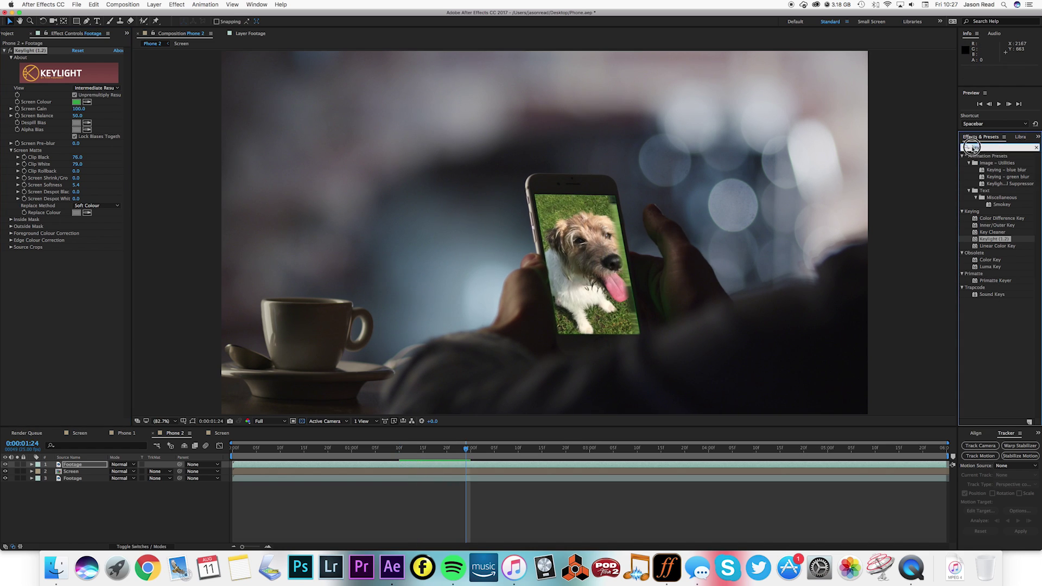
pyautogui.write('sp')
pyautogui.click(964, 147)
pyautogui.write('il')
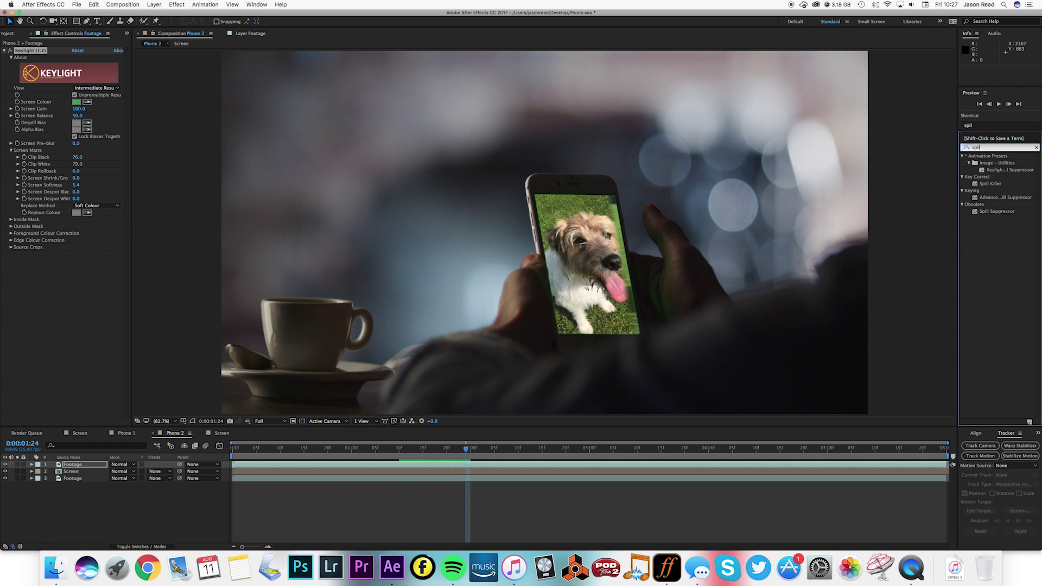
pyautogui.moveTo(979, 209); pyautogui.dragTo(663, 465)
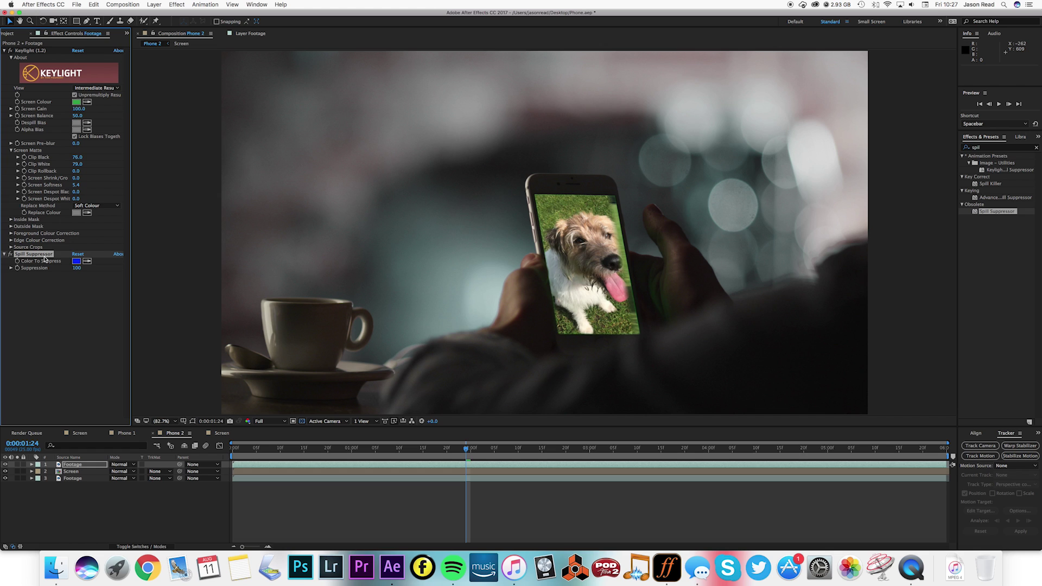
pyautogui.press('Delete')
pyautogui.moveTo(993, 198); pyautogui.dragTo(698, 465)
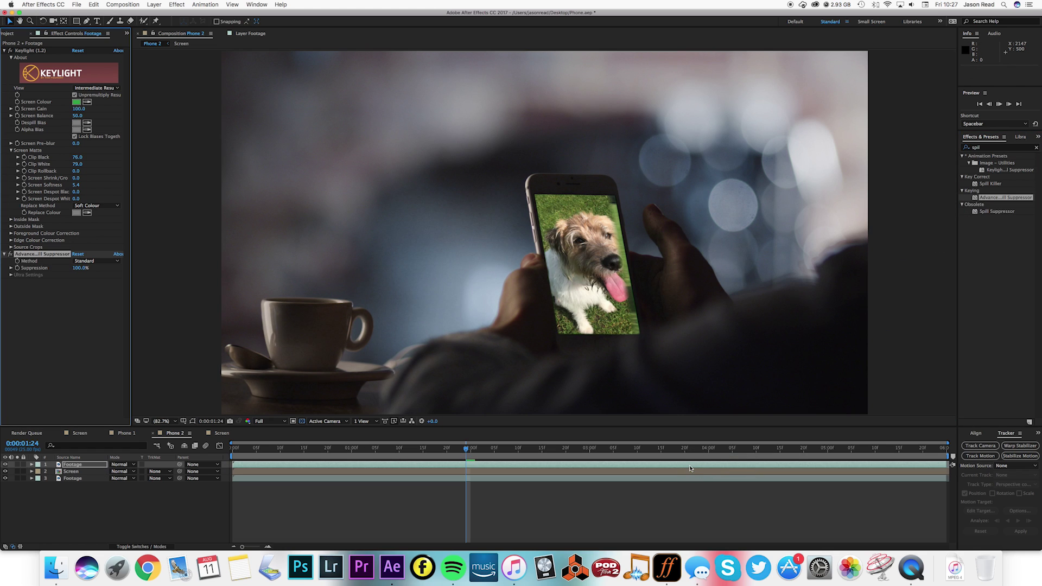
# Step: Preview the composite and toggle Advanced Spill Suppressor on a thumb frame to compare
pyautogui.press('space')
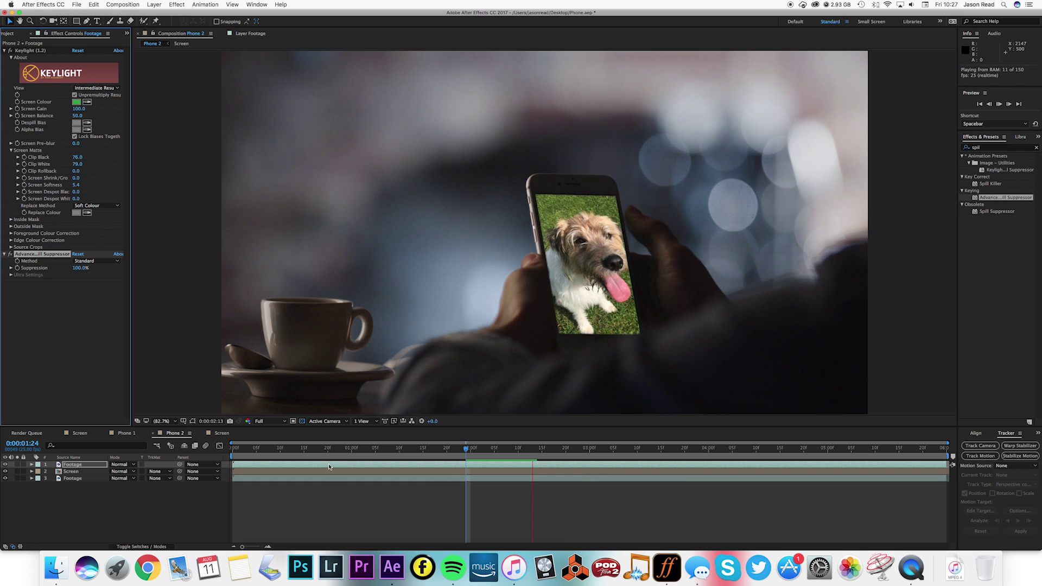
pyautogui.press('space')
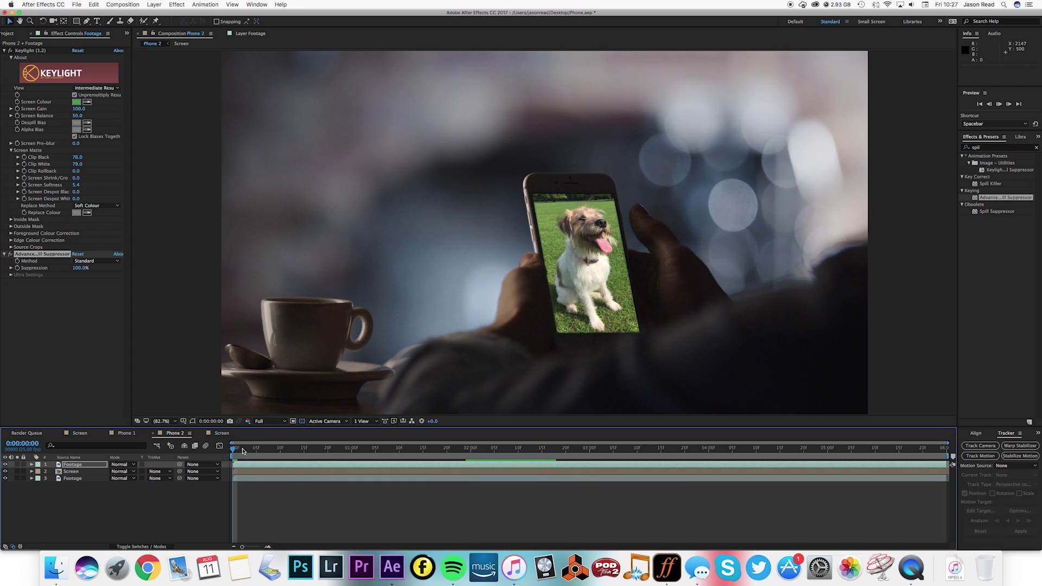
pyautogui.press('space')
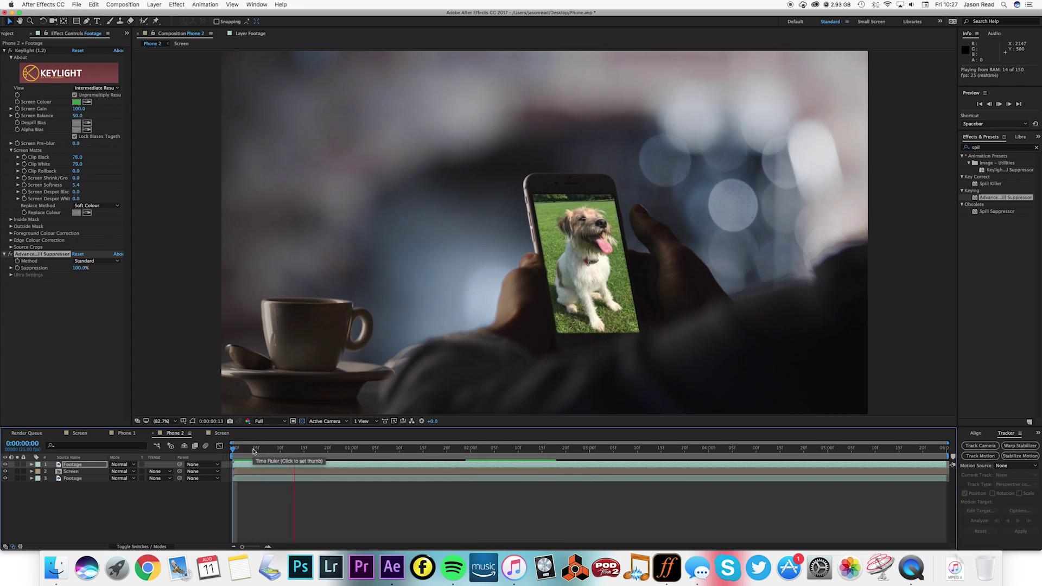
pyautogui.press('space')
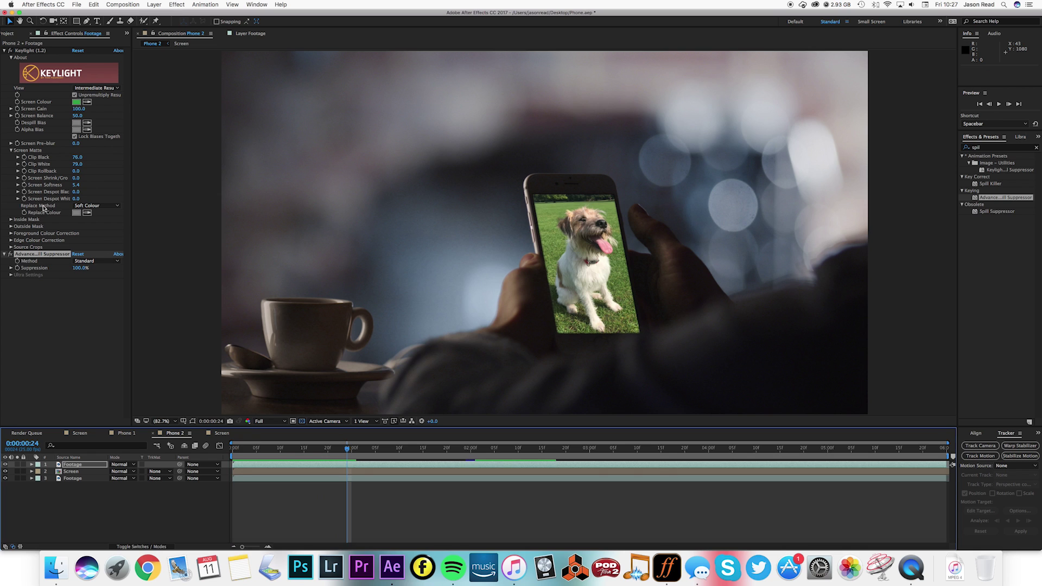
pyautogui.moveTo(348, 448); pyautogui.dragTo(413, 449)
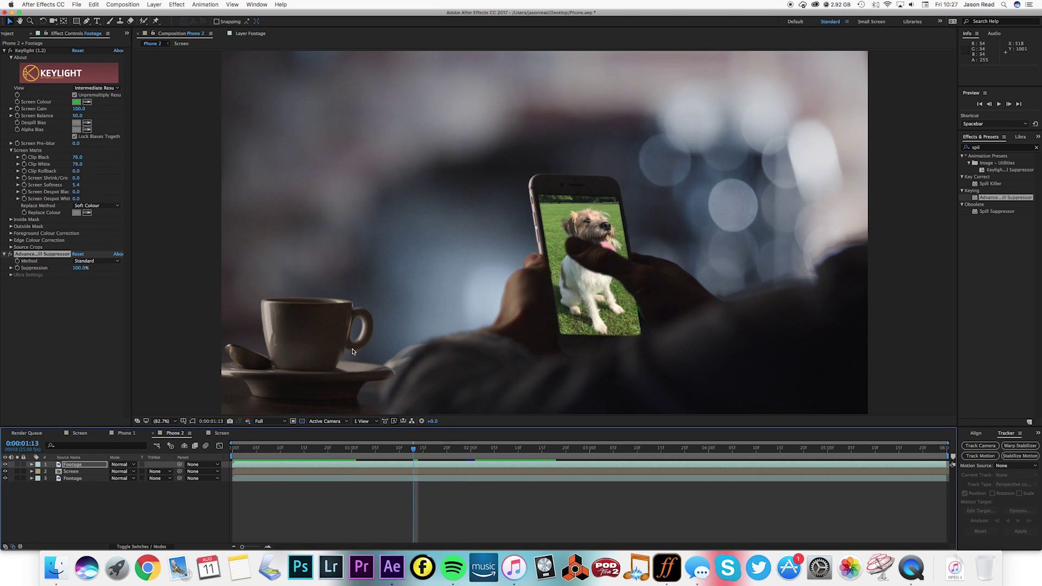
pyautogui.click(11, 255)
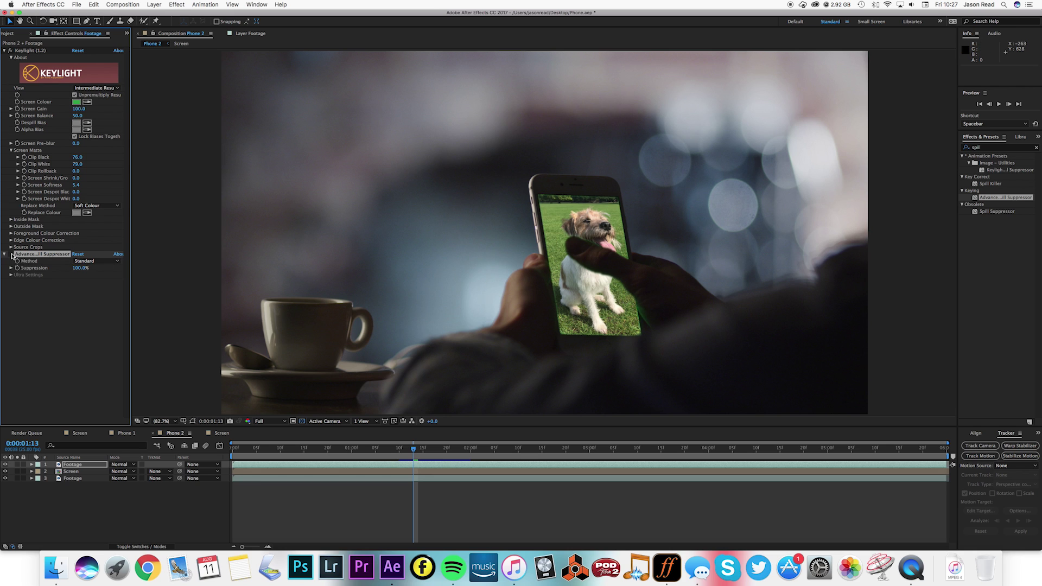
pyautogui.press('space')
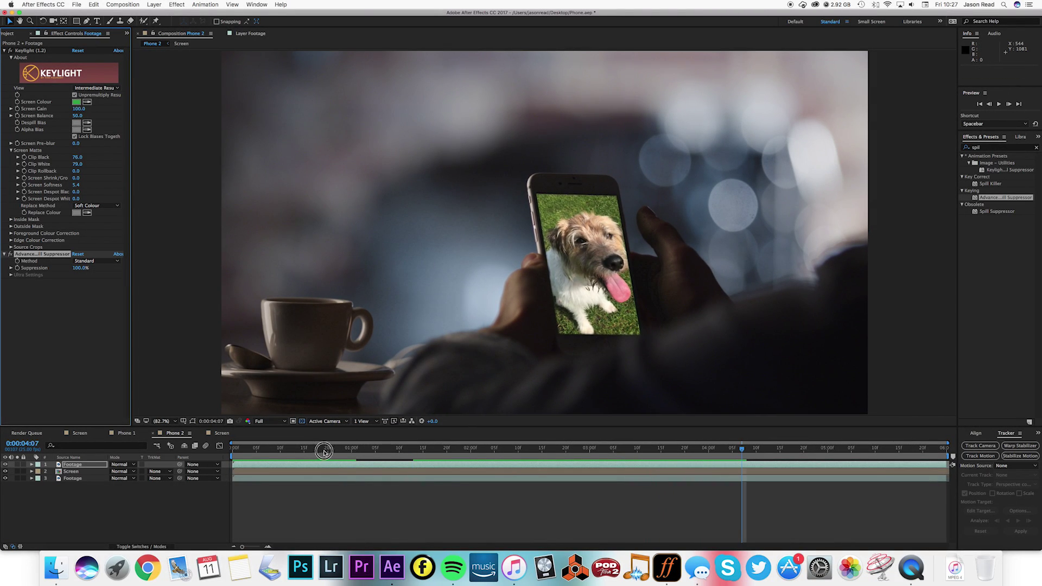
pyautogui.moveTo(326, 449); pyautogui.dragTo(223, 437)
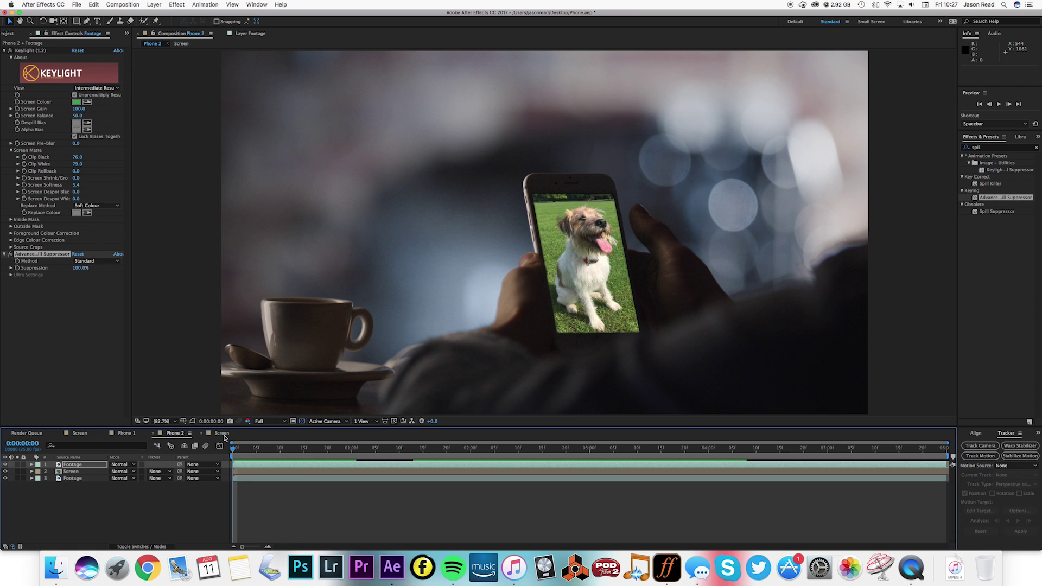
# Step: Deselect the Footage layer and preview Phone 2 from near the start
pyautogui.click(275, 530)
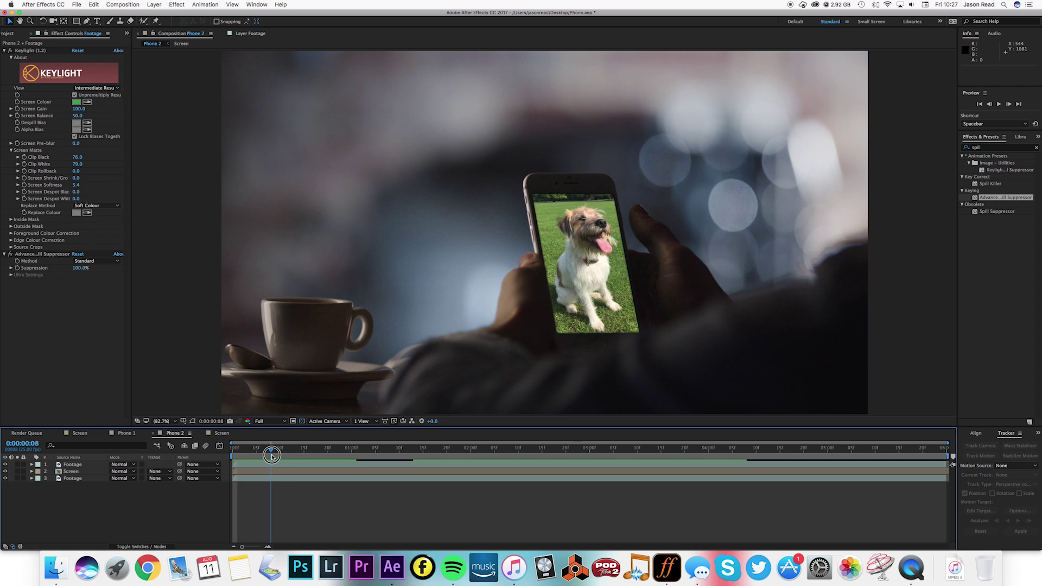
pyautogui.click(242, 456)
pyautogui.press('space')
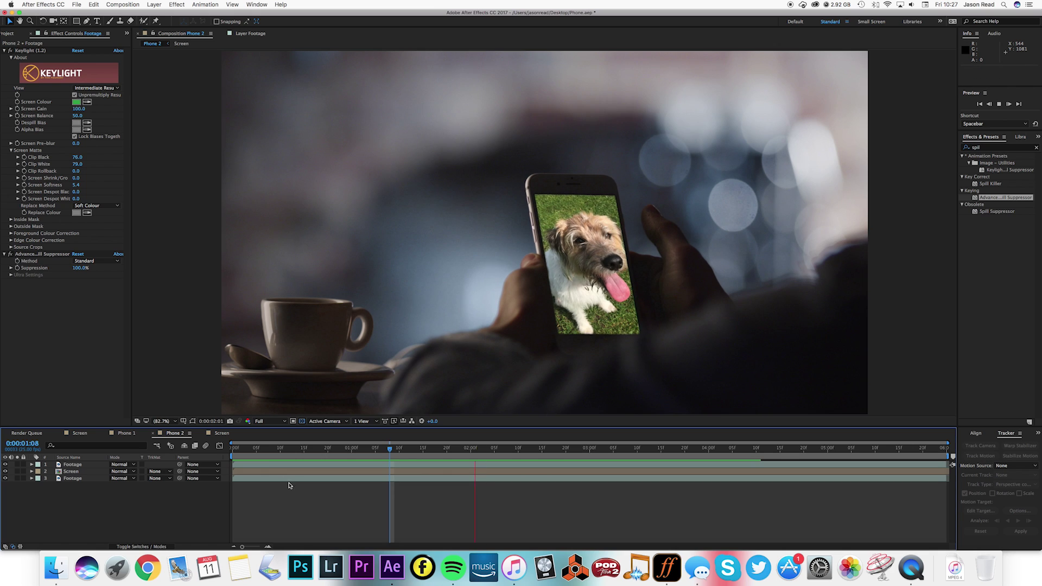
pyautogui.press('space')
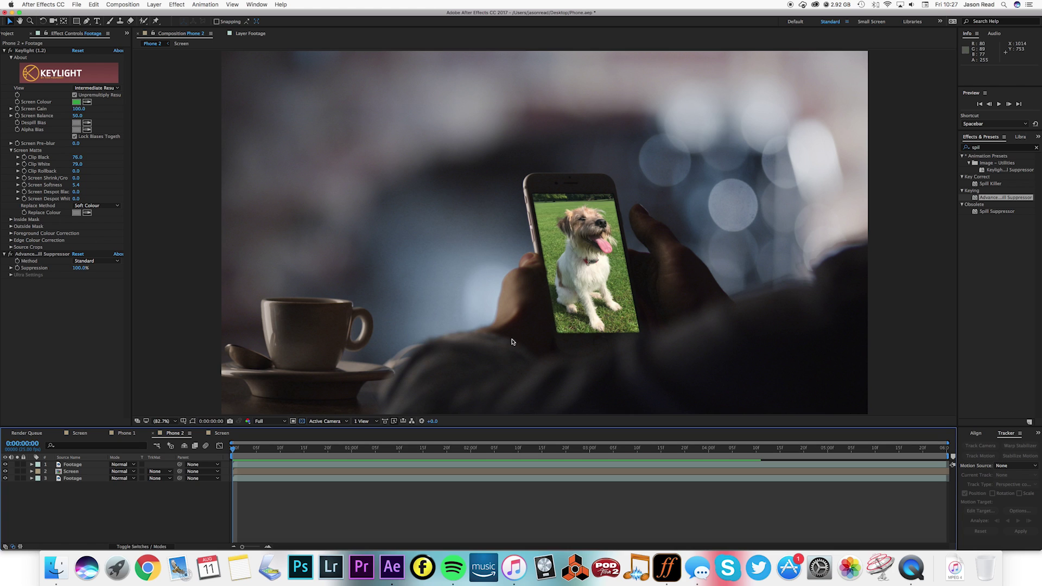
# Step: In the Screen precomp, add an adjustment layer and move it above Craig 1
pyautogui.doubleClick(417, 472)
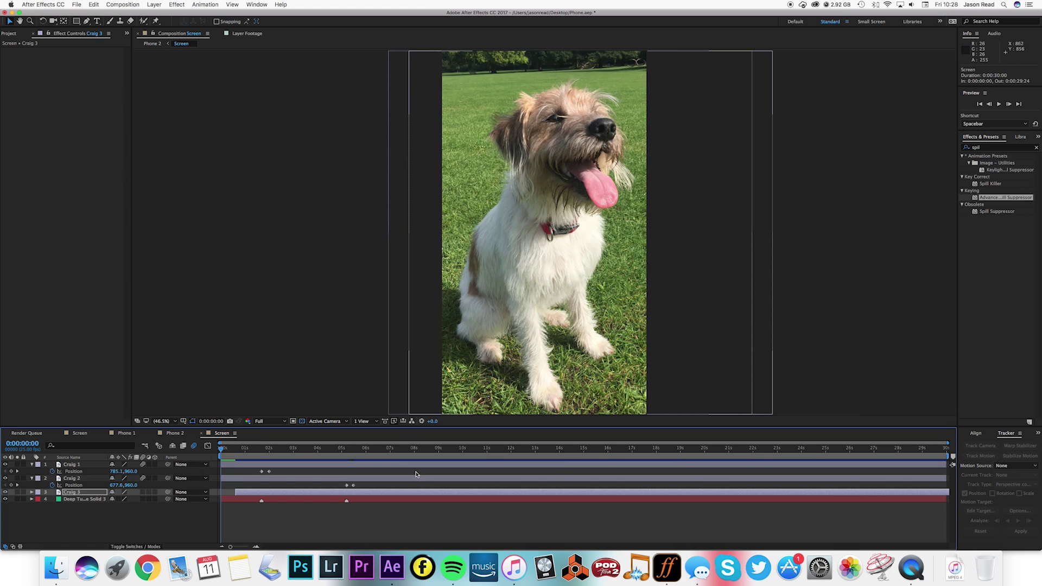
pyautogui.click(154, 5)
pyautogui.moveTo(163, 9)
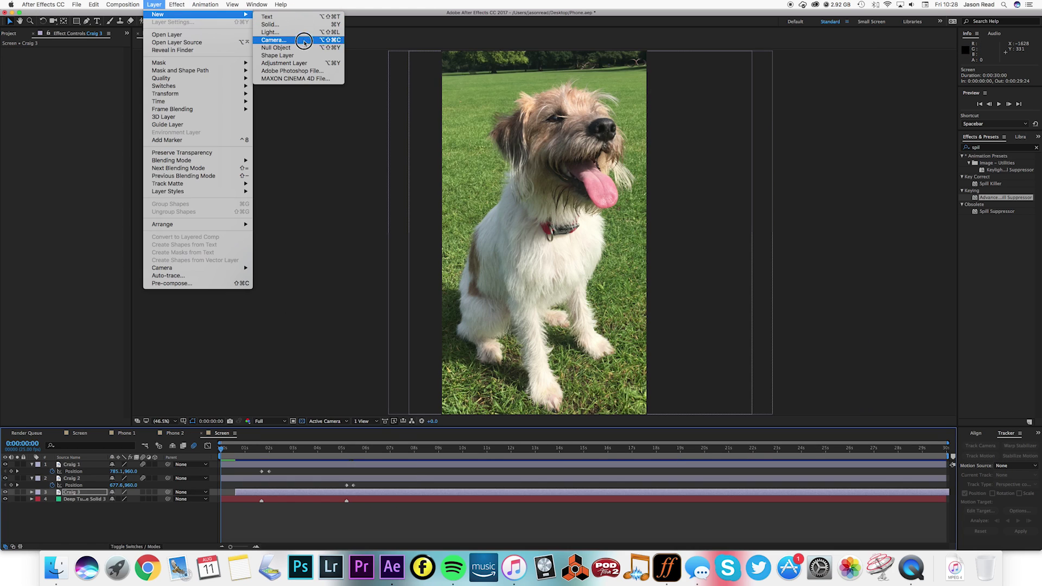
pyautogui.click(293, 63)
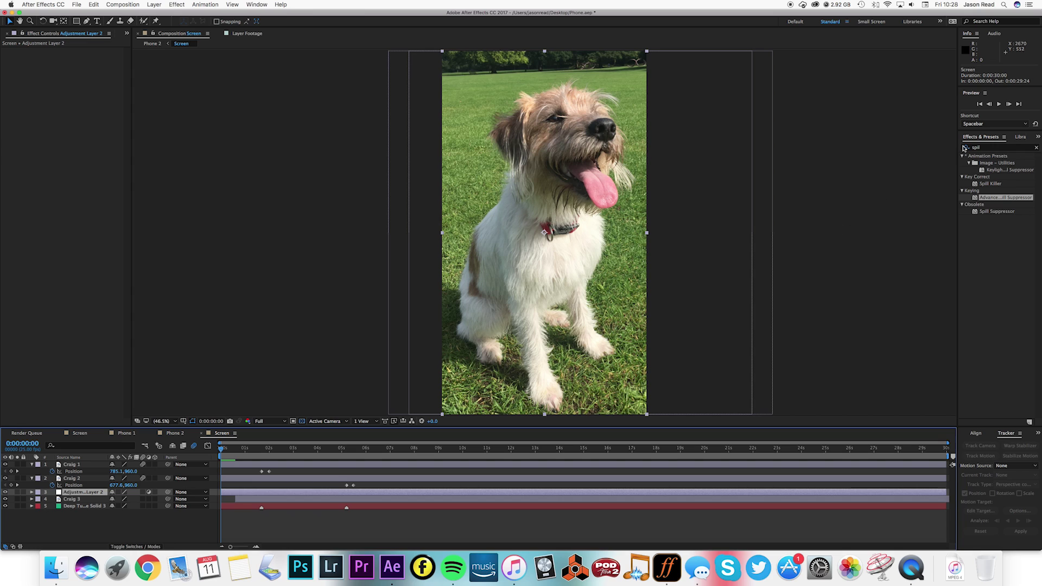
pyautogui.click(967, 148)
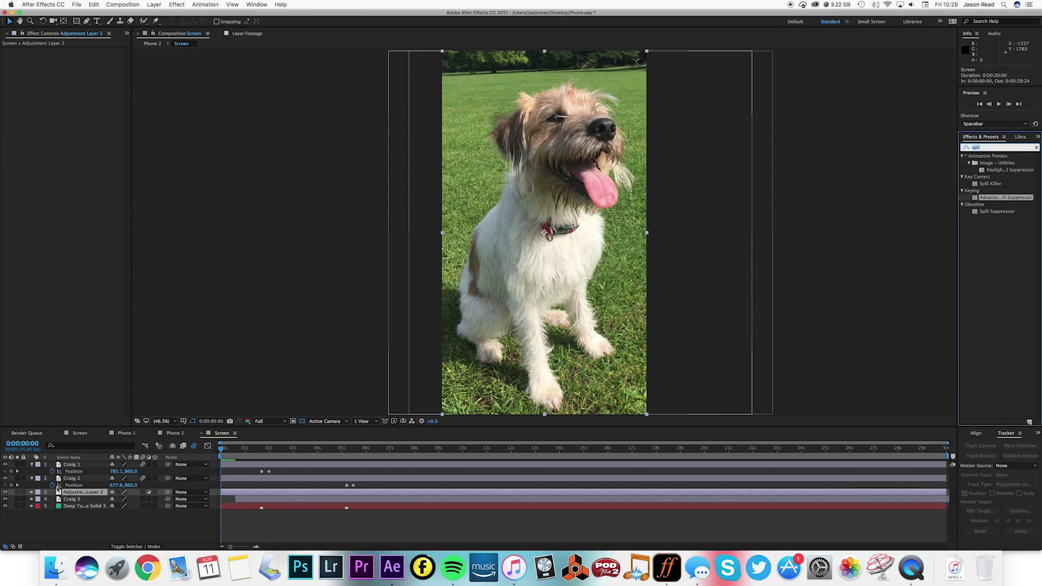
pyautogui.moveTo(81, 492); pyautogui.dragTo(69, 465)
# Step: Apply Noise to the adjustment layer with colour noise off and Amount 33.0%, then preview
pyautogui.click(964, 148)
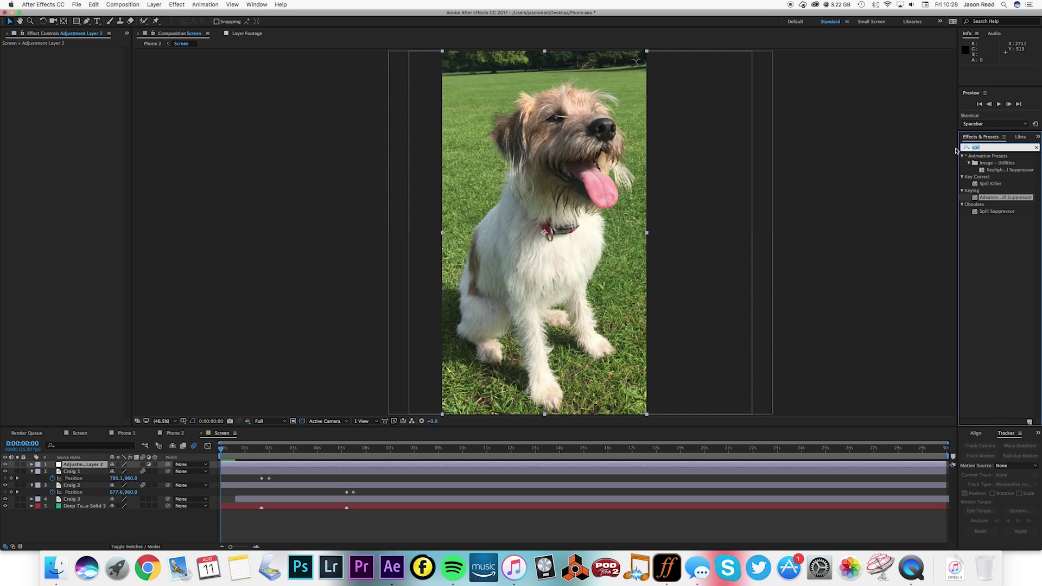
pyautogui.write('noise')
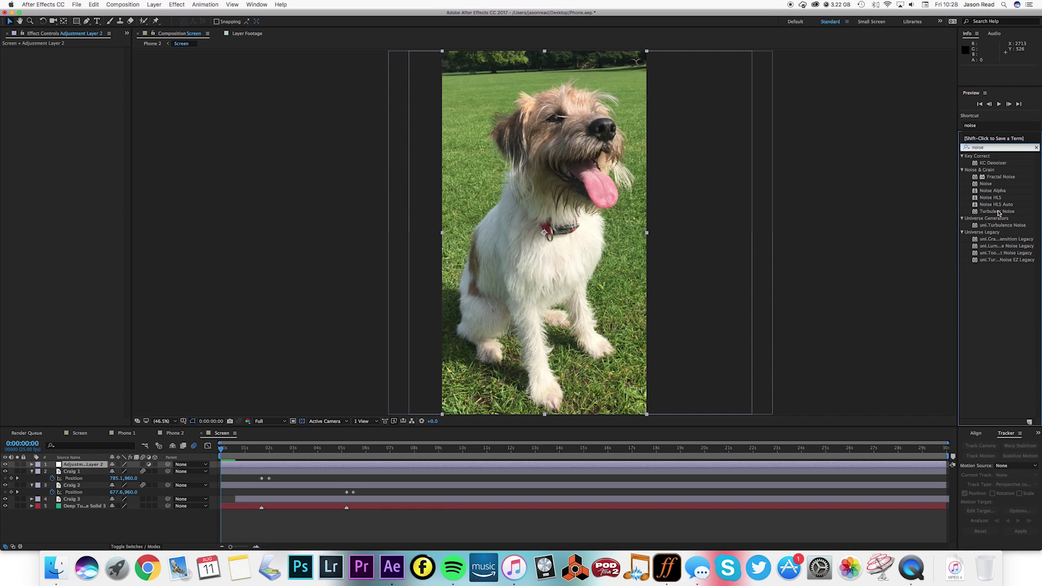
pyautogui.moveTo(983, 186); pyautogui.dragTo(678, 468)
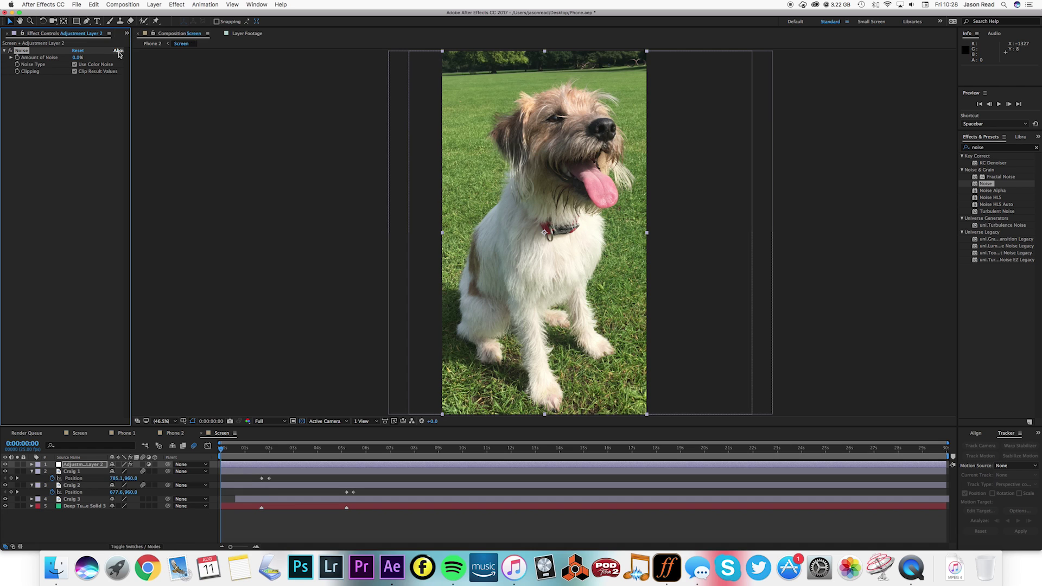
pyautogui.click(79, 66)
pyautogui.moveTo(78, 57)
pyautogui.mouseDown()
pyautogui.moveTo(91, 61)
pyautogui.moveTo(74, 63)
pyautogui.mouseUp()
pyautogui.press('space')
pyautogui.press('space')
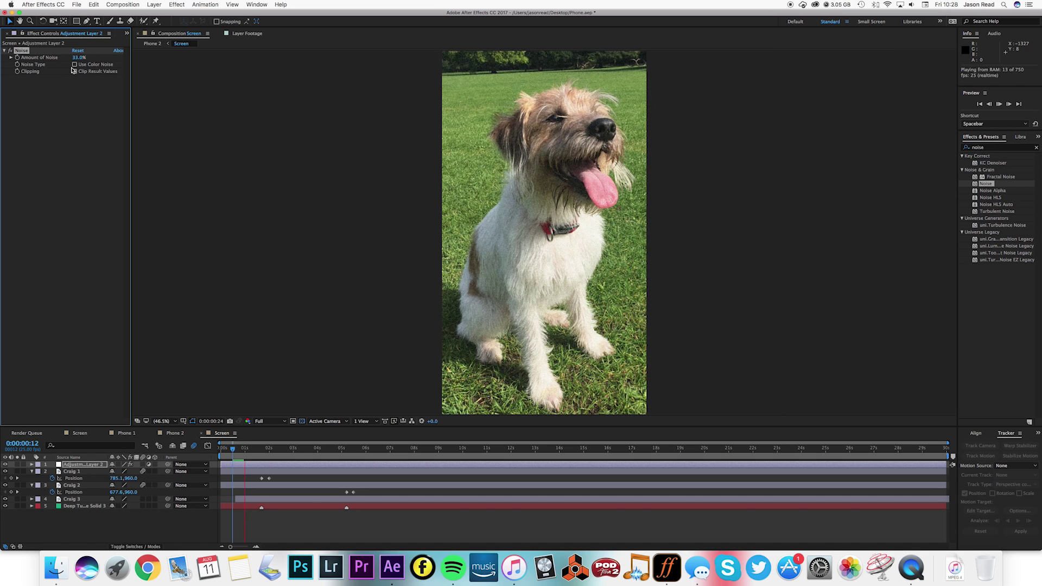
pyautogui.press('space')
pyautogui.click(177, 433)
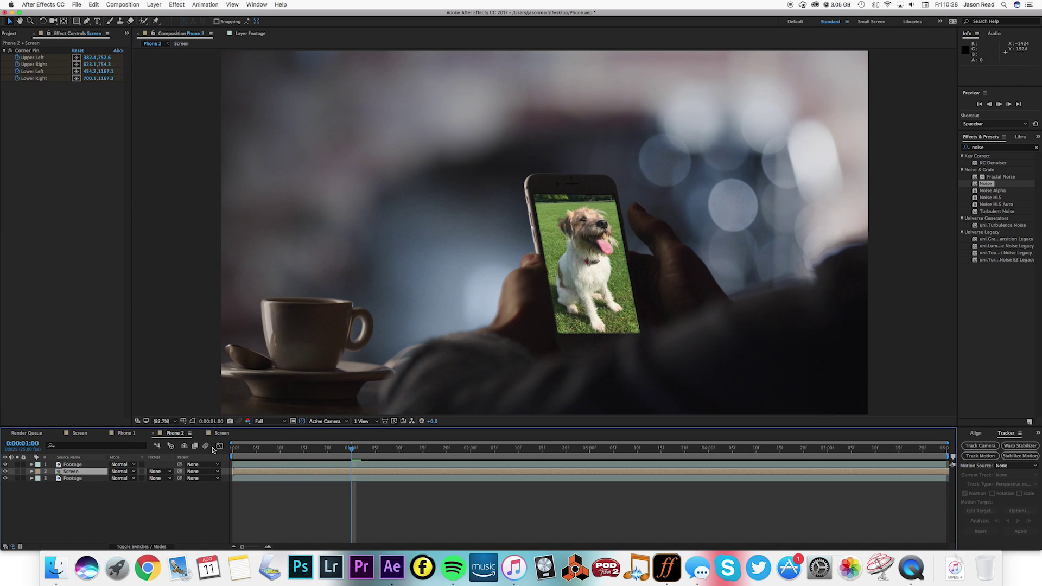
pyautogui.press('space')
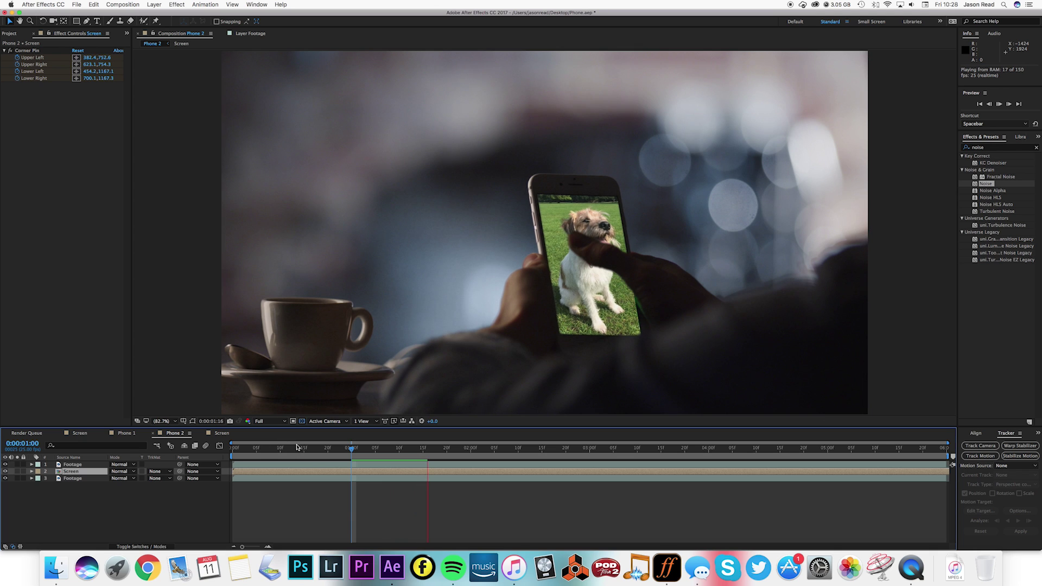
pyautogui.press('space')
pyautogui.moveTo(298, 447); pyautogui.dragTo(226, 448)
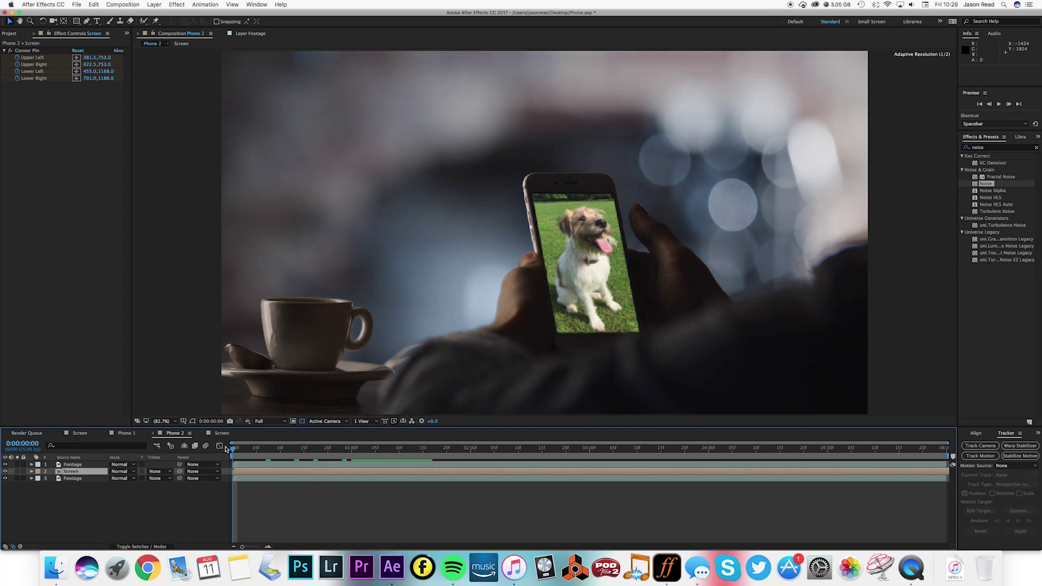
pyautogui.press('space')
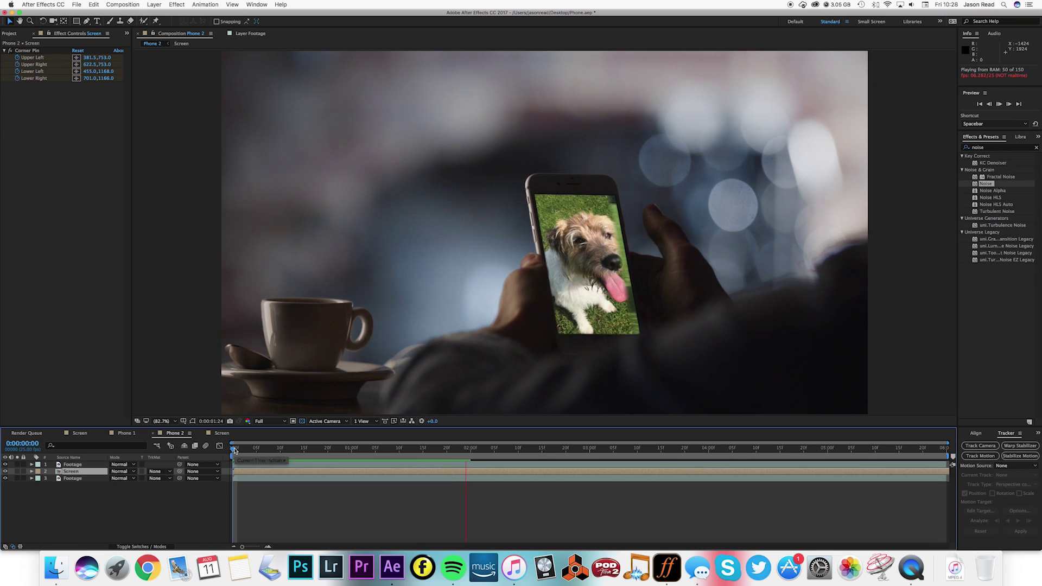
pyautogui.moveTo(235, 450); pyautogui.dragTo(334, 457)
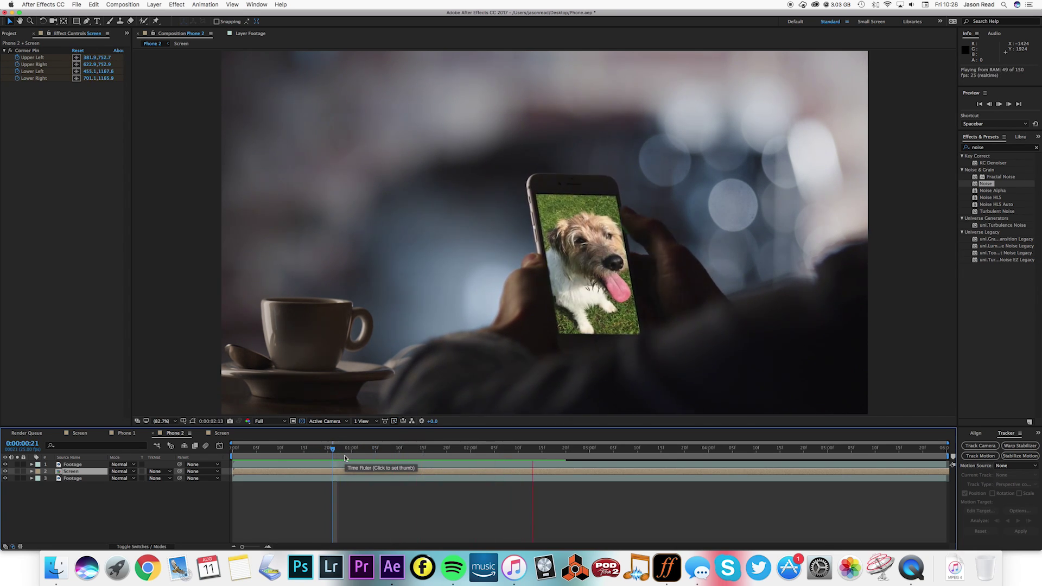